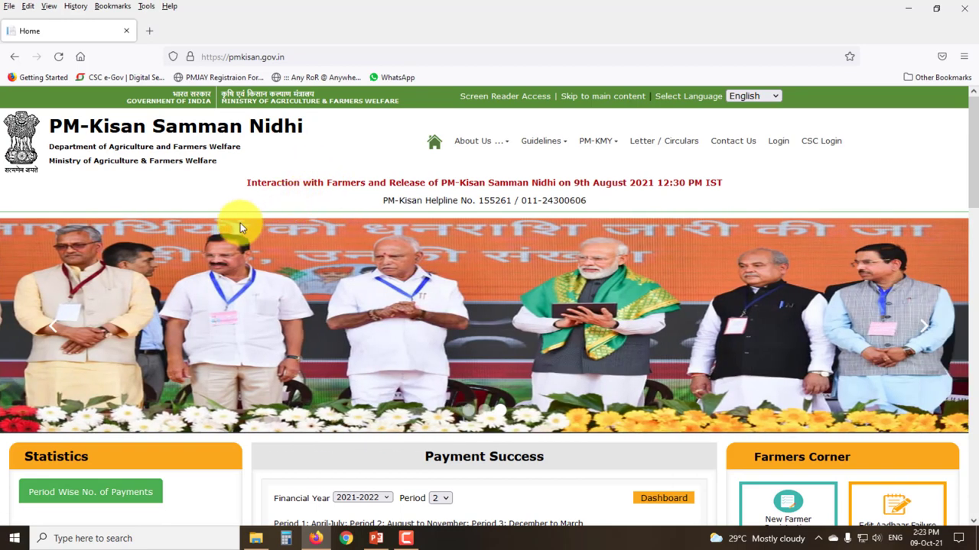
Step: Highlight the PM-Kisan Samman Nidhi title, then scroll down the home page
mouse_move(41, 112)
mouse_down()
mouse_move(301, 145)
mouse_move(322, 170)
mouse_up()
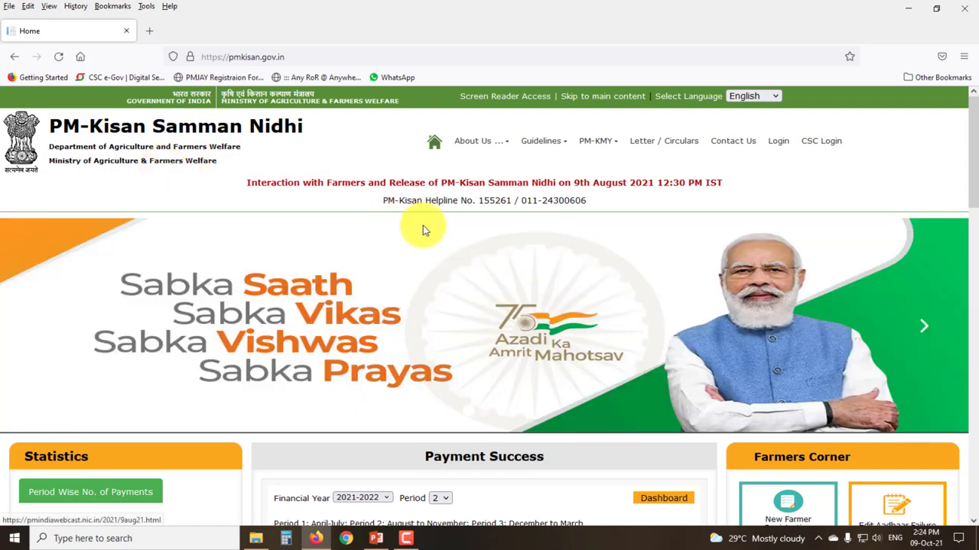
scroll(824, 407, down, 3)
scroll(811, 350, down, 3)
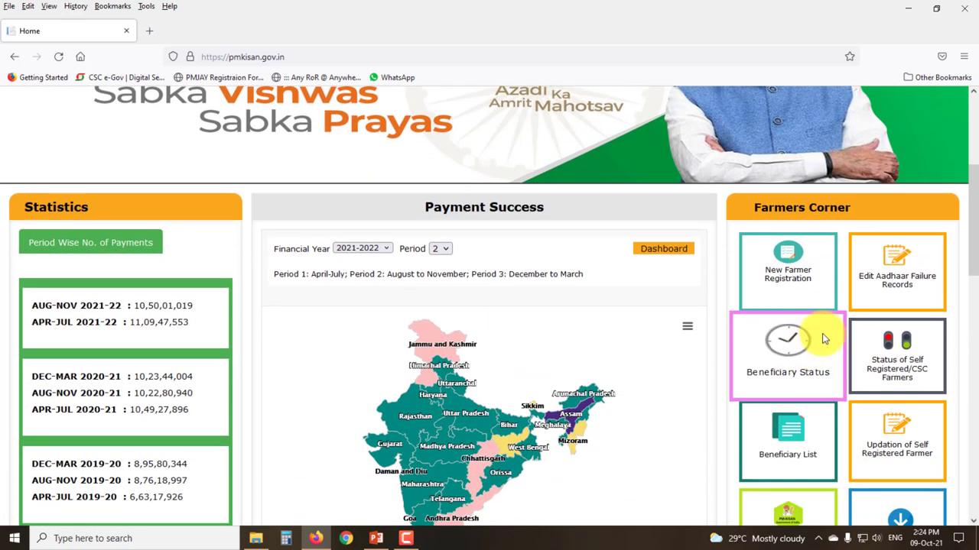
scroll(818, 344, down, 1)
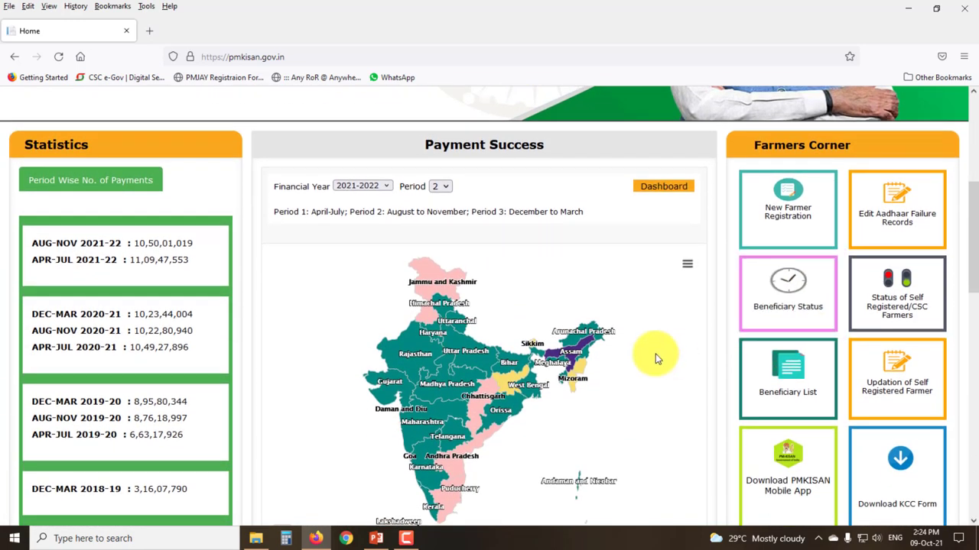
Step: Frame the Farmers Corner column and its New Farmer Registration option, then clear the frames
drag(717, 122, 904, 363)
mouse_move(940, 417)
mouse_down()
mouse_move(956, 516)
mouse_move(949, 538)
mouse_up()
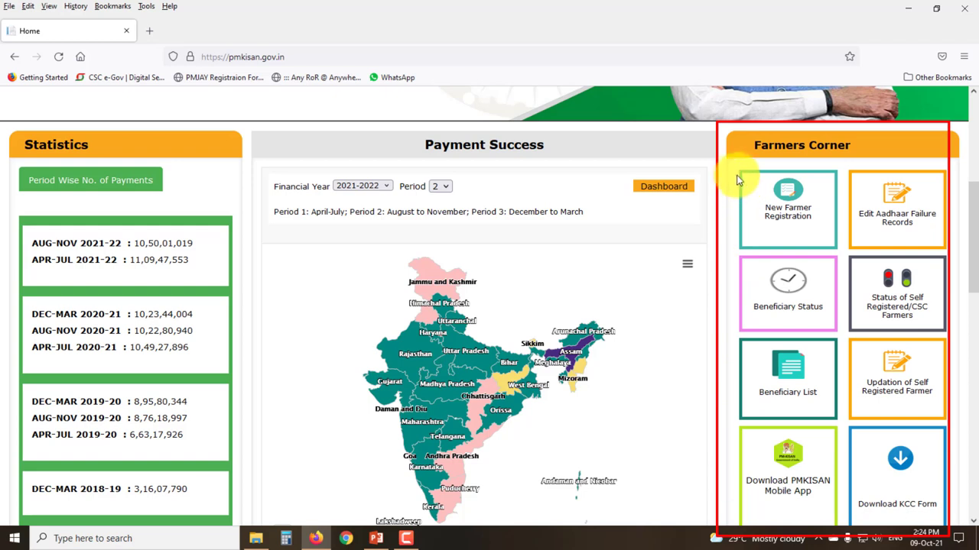
mouse_move(733, 168)
mouse_down()
mouse_move(789, 241)
mouse_move(819, 255)
mouse_move(838, 252)
mouse_up()
key(Escape)
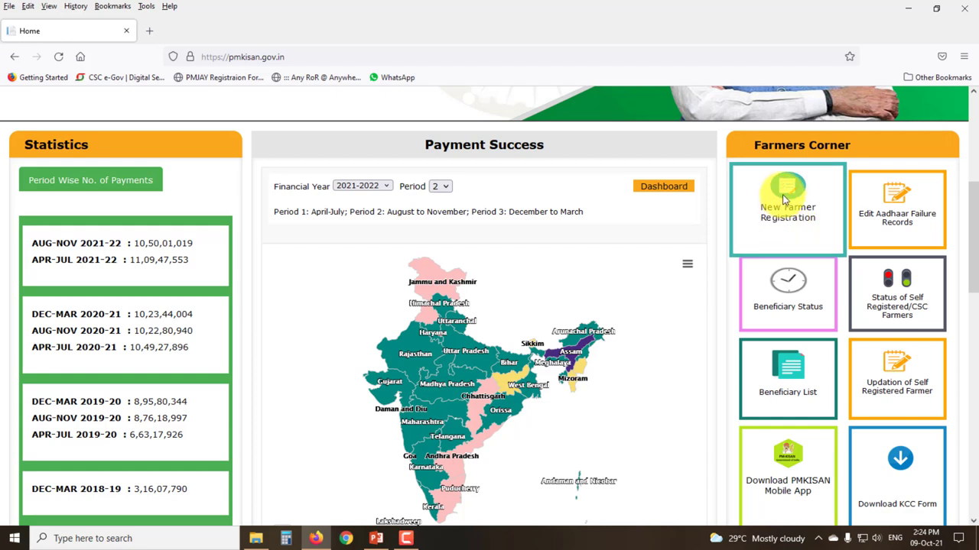
Step: Open New Farmer Registration and toggle Urban, then back to Rural Farmer Registration
click(788, 196)
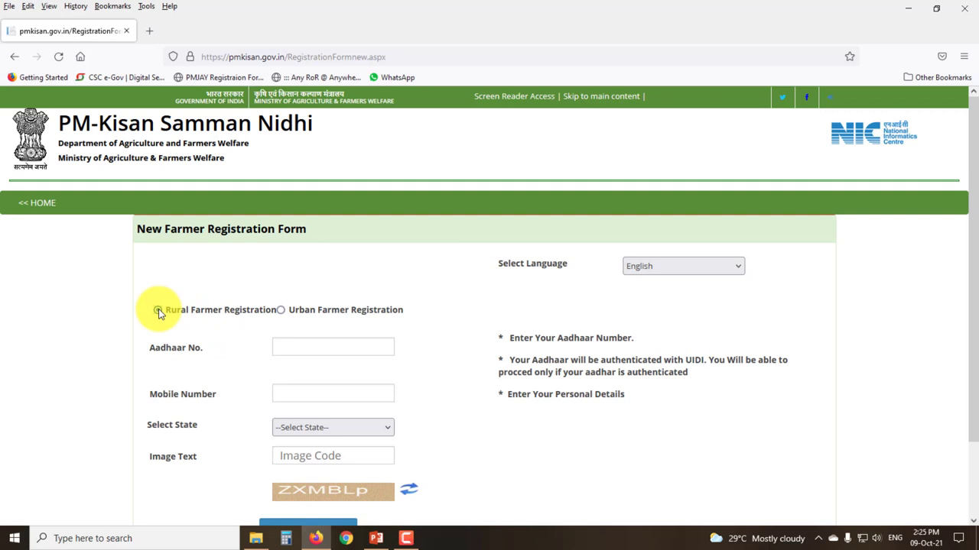
click(282, 310)
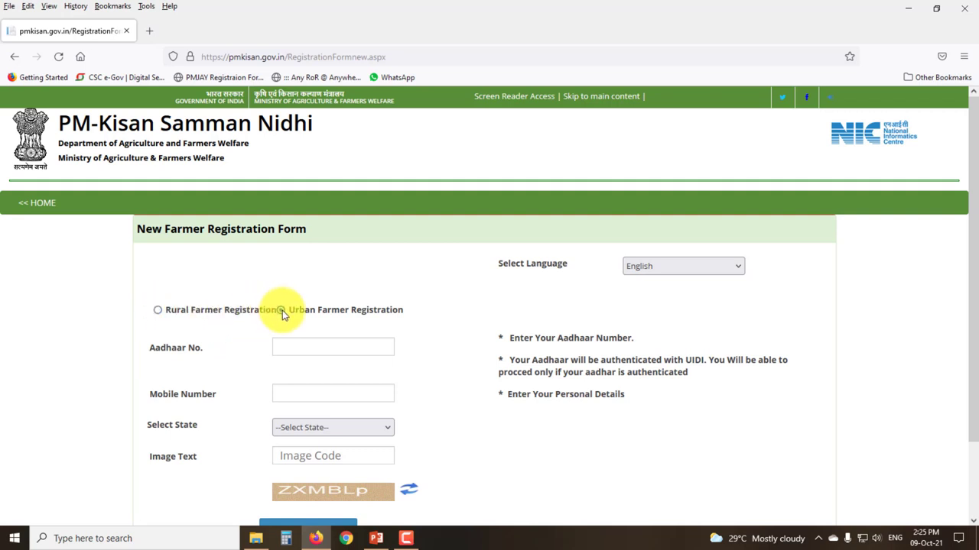
click(159, 311)
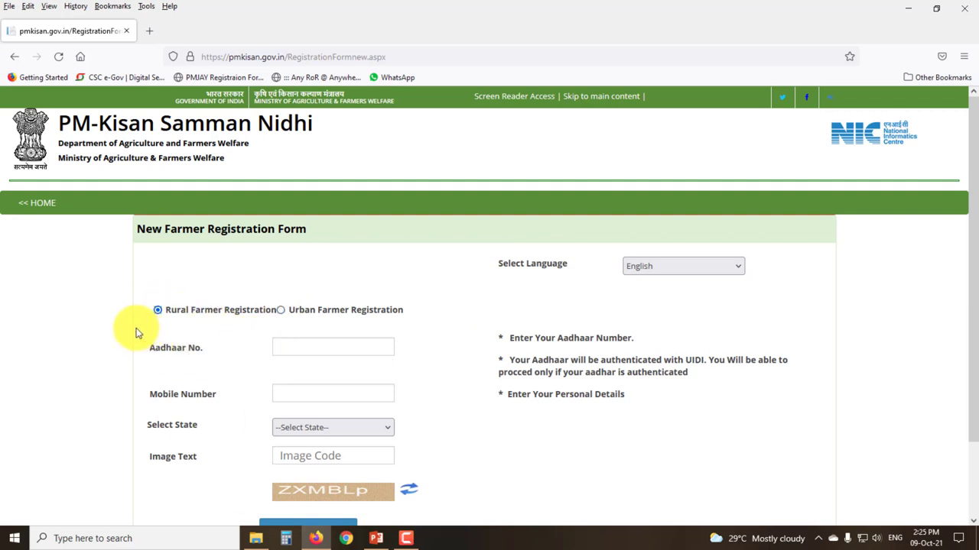
Step: Highlight the Aadhaar No., Mobile Number, Select State, captcha and image code fields
drag(136, 328, 220, 359)
drag(260, 331, 406, 360)
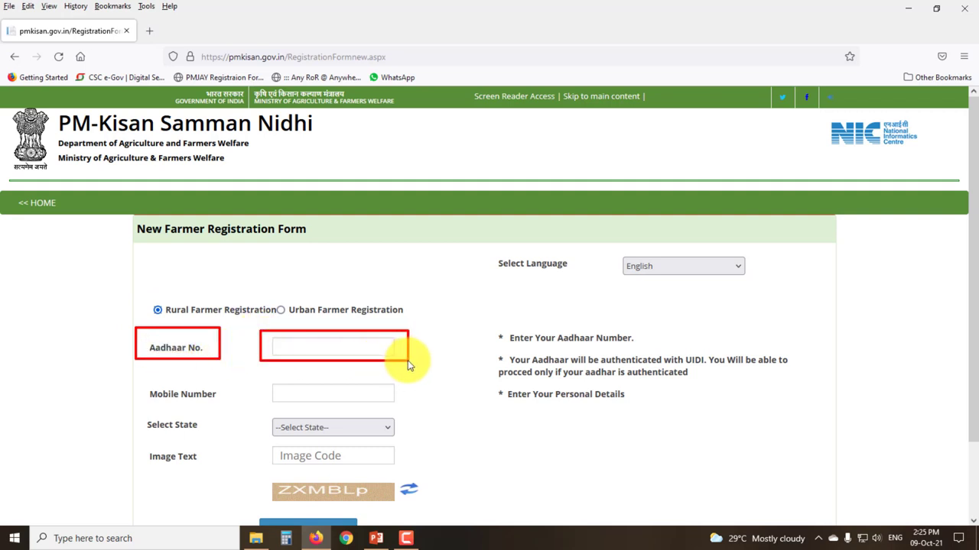
mouse_move(136, 378)
mouse_down()
mouse_move(239, 403)
mouse_move(400, 405)
mouse_up()
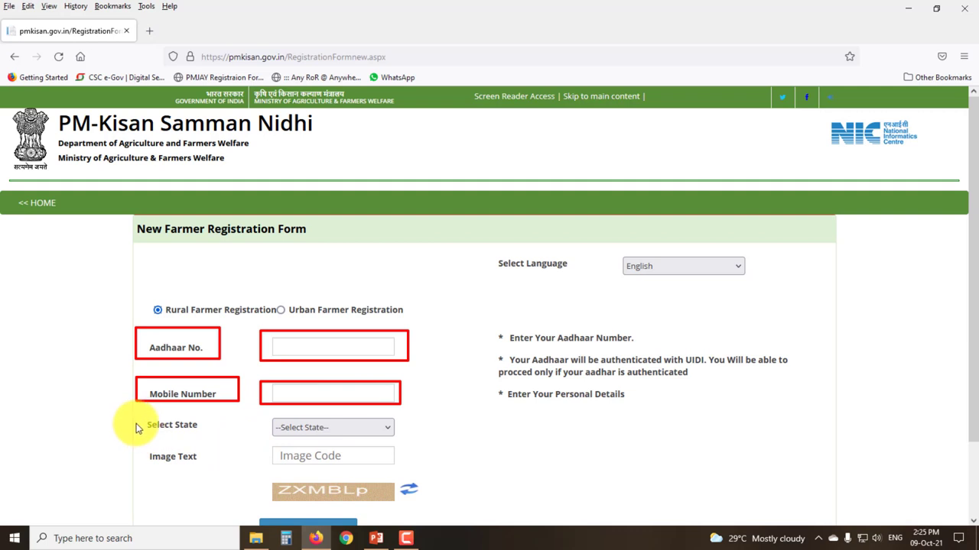
drag(137, 417, 204, 432)
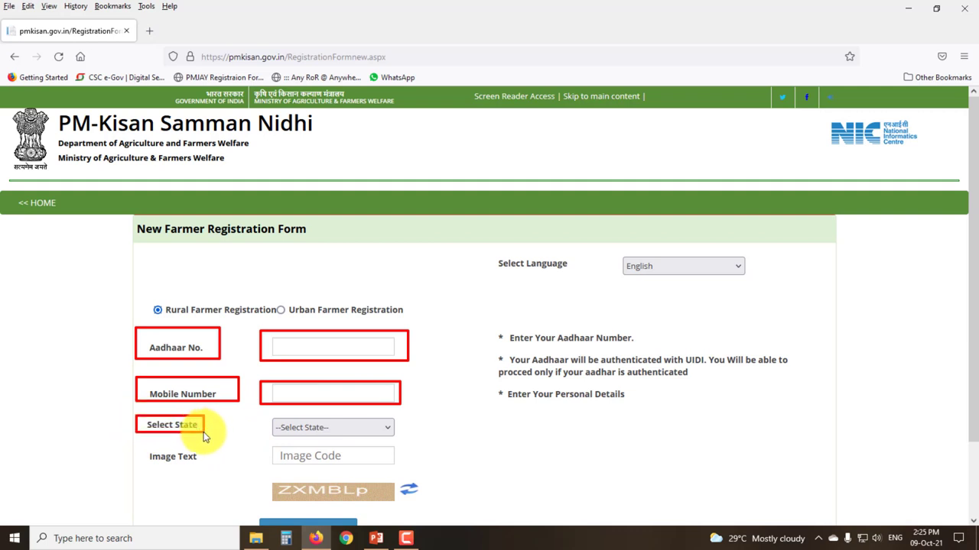
drag(265, 419, 396, 442)
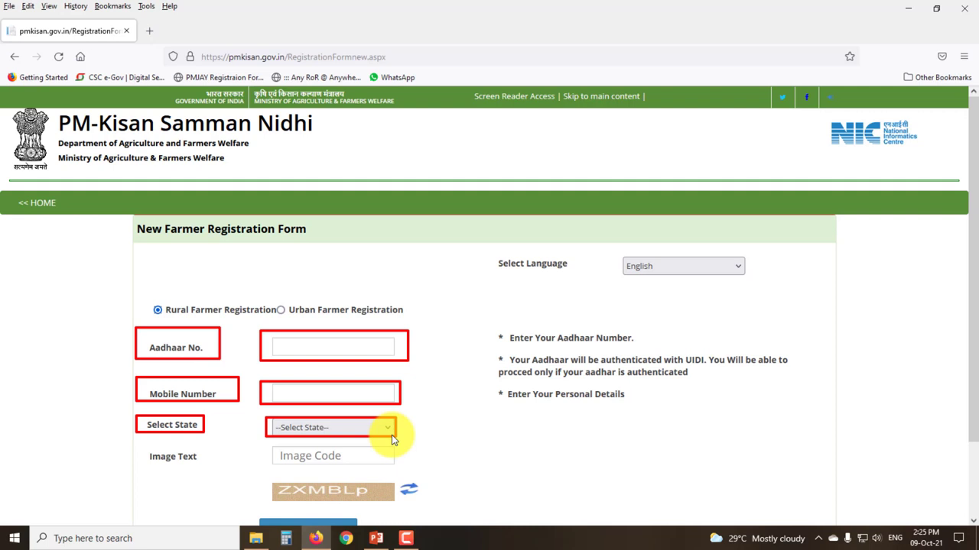
drag(265, 479, 397, 505)
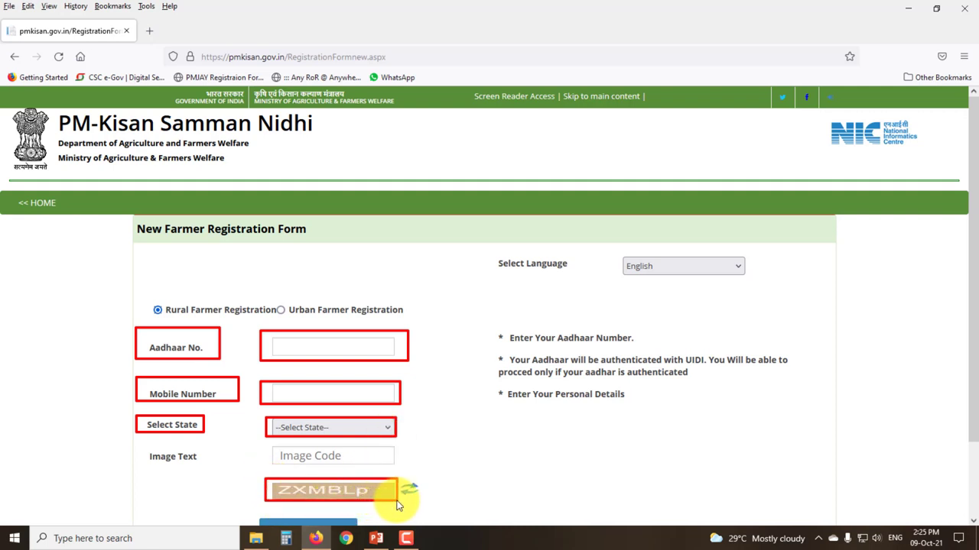
drag(268, 447, 398, 468)
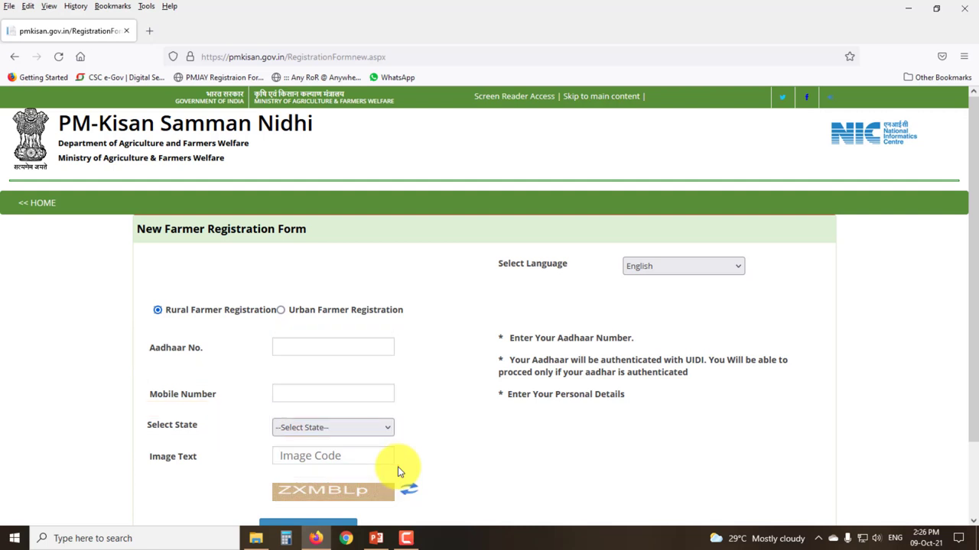
scroll(367, 442, down, 2)
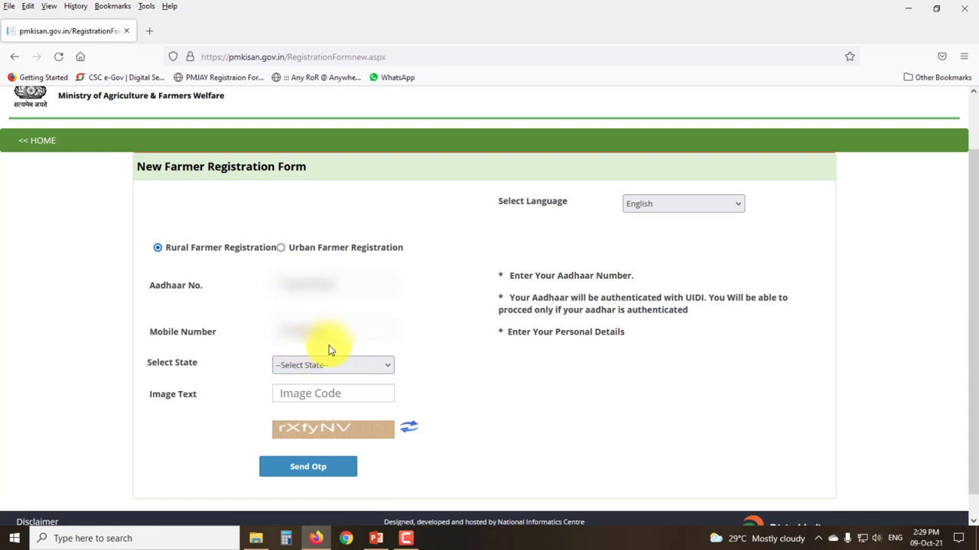
Step: Choose GUJARAT as the state, enter the captcha image code, and send the OTP
click(386, 370)
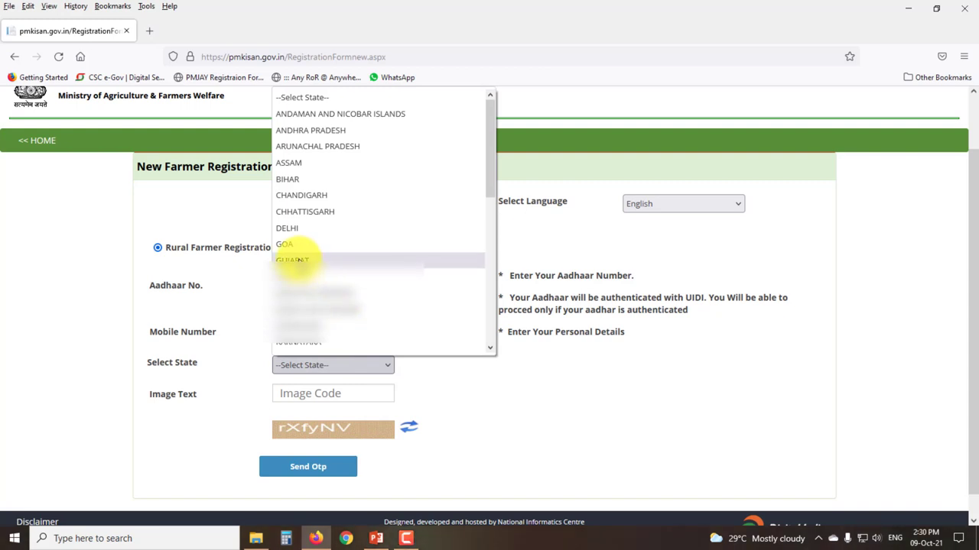
click(292, 260)
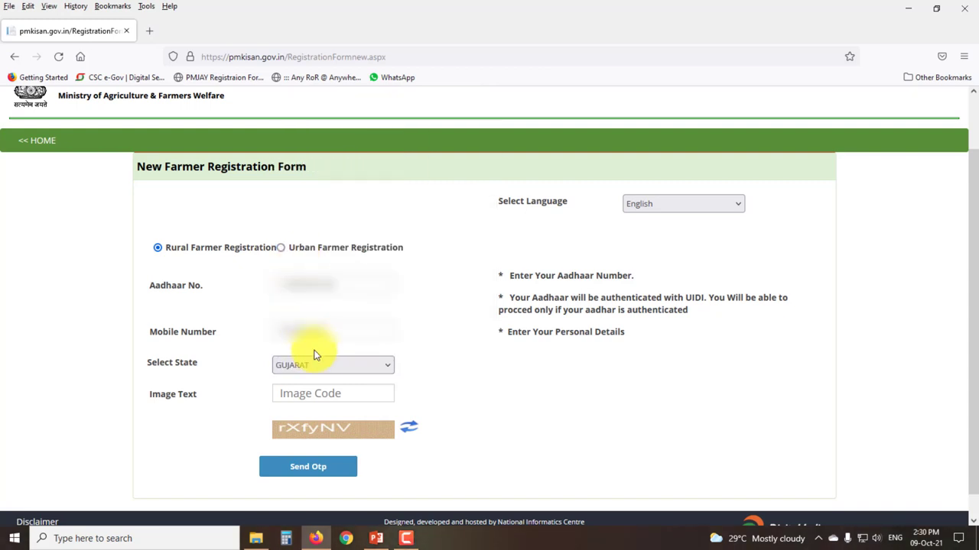
click(288, 394)
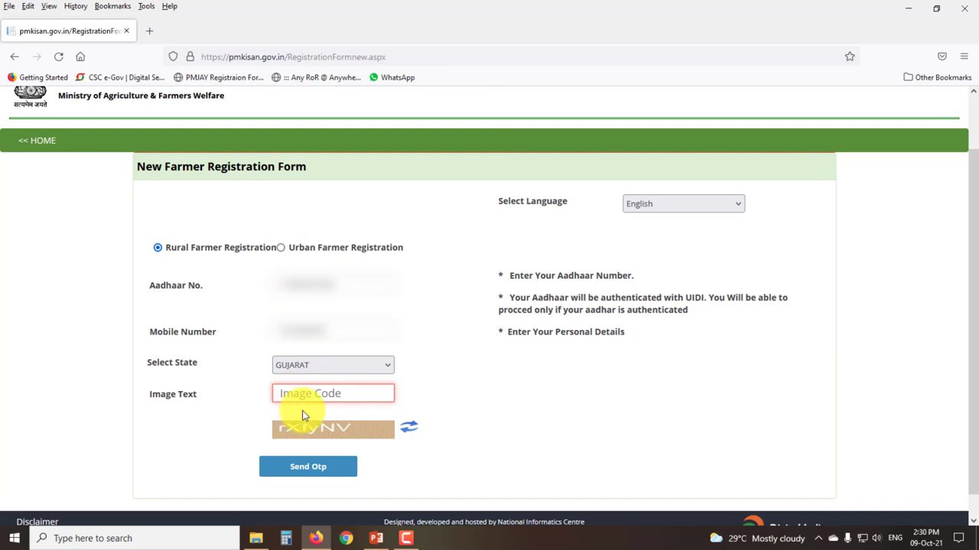
text(r)
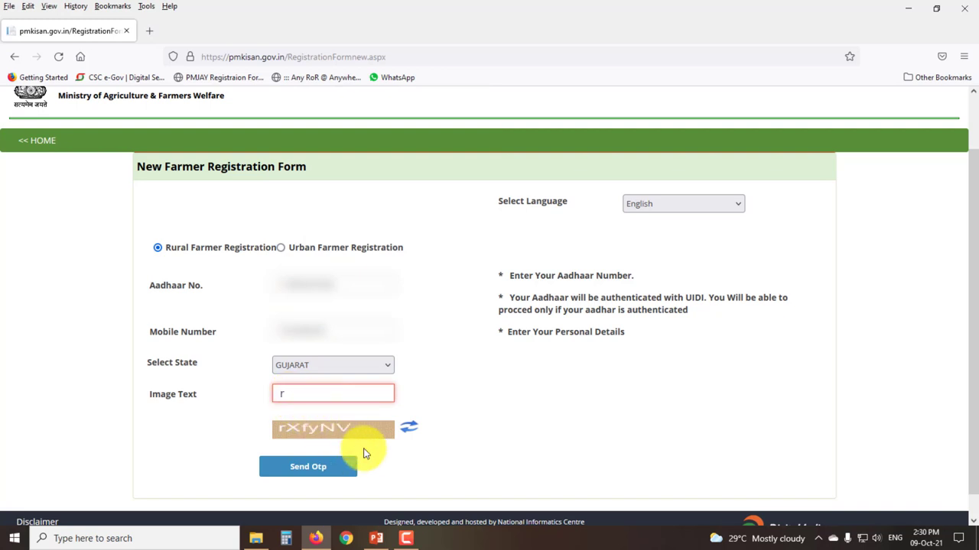
text(XfyNV)
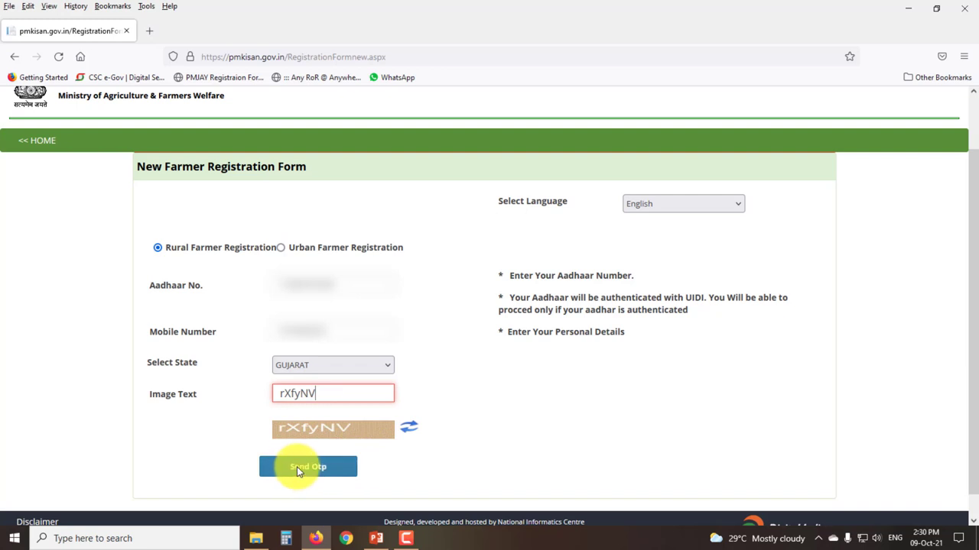
click(300, 469)
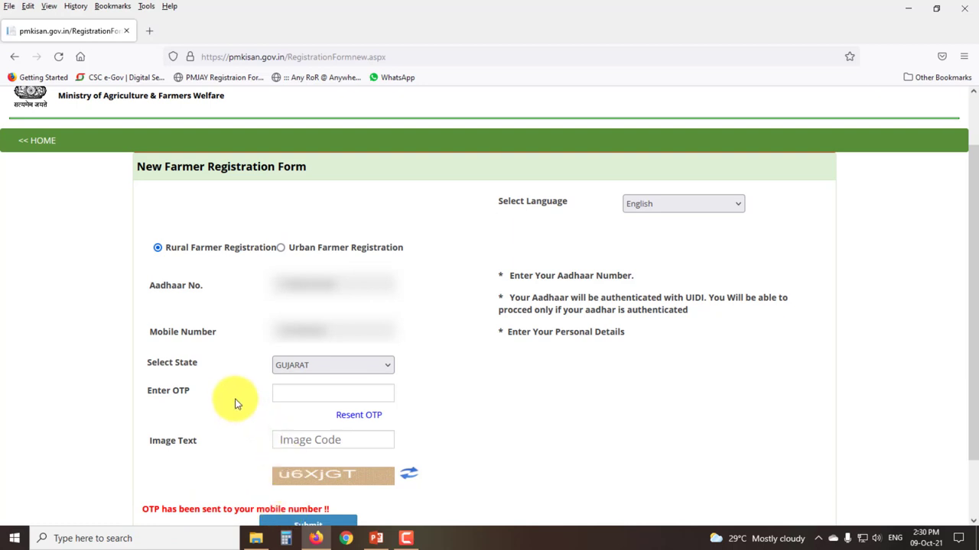
Step: Enter the received OTP and the captcha image text, then submit them for verification
click(266, 385)
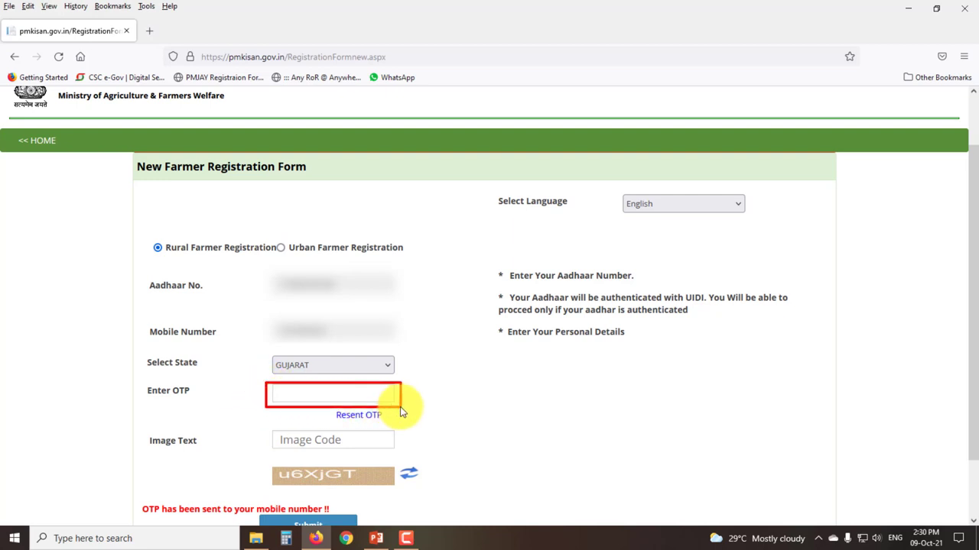
click(285, 398)
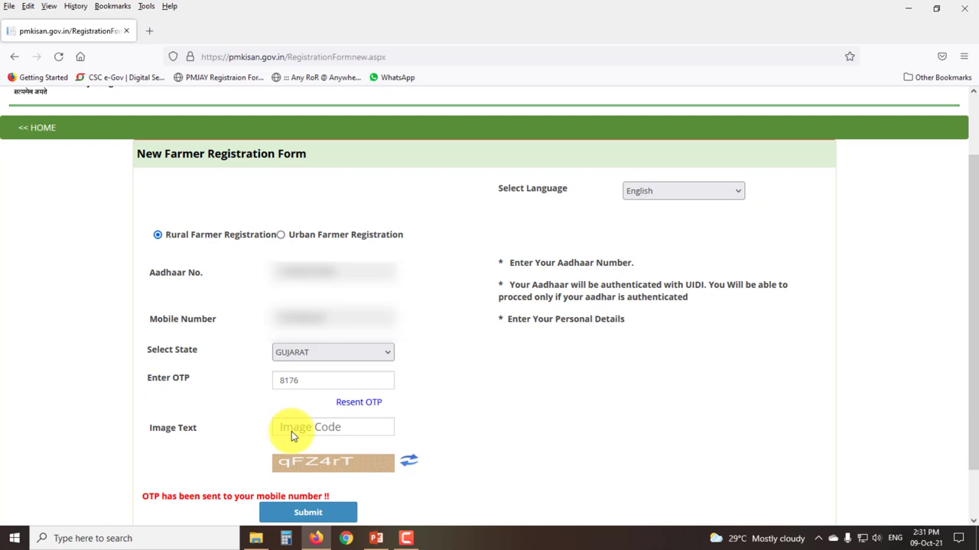
click(290, 437)
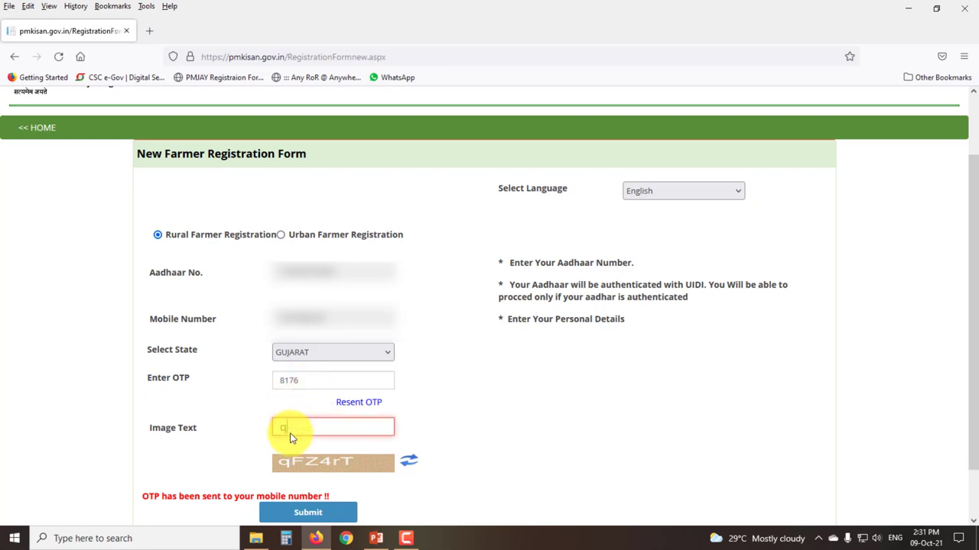
click(294, 509)
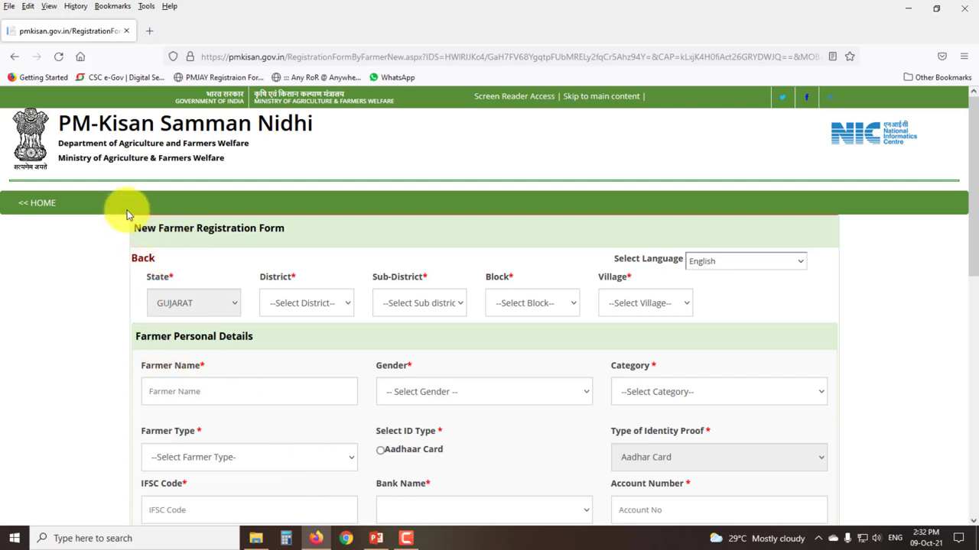
Step: Scroll the loaded form and highlight the State, District and Farmer Personal Details fields
mouse_move(126, 216)
mouse_down()
mouse_move(196, 247)
mouse_move(304, 247)
mouse_up()
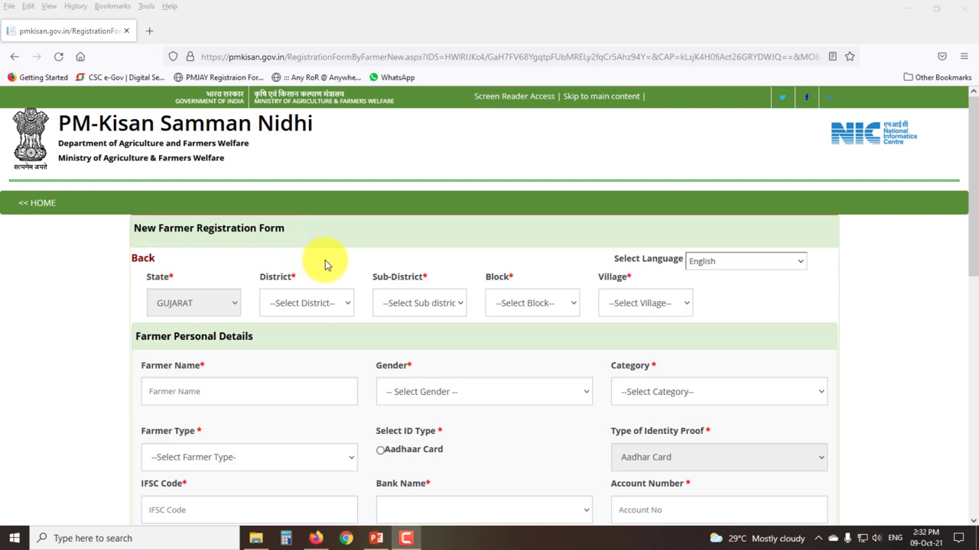
scroll(359, 283, down, 2)
scroll(385, 292, down, 2)
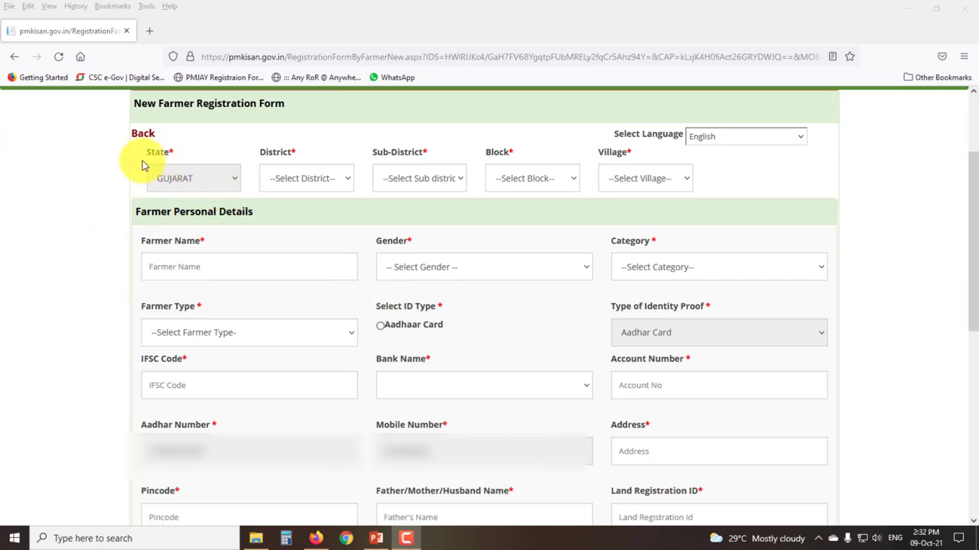
mouse_move(142, 160)
mouse_down()
mouse_move(153, 175)
mouse_move(239, 192)
mouse_up()
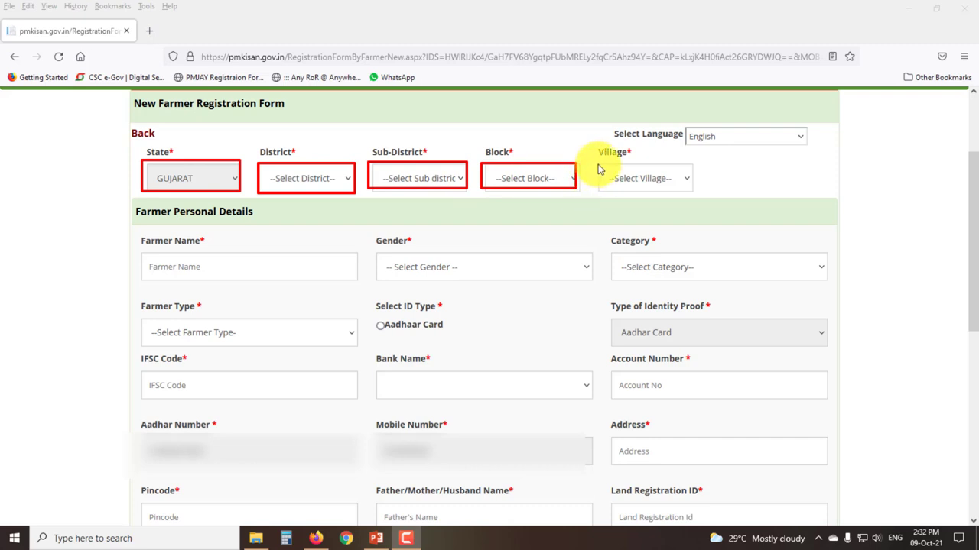
mouse_move(599, 169)
mouse_down()
mouse_move(655, 196)
mouse_move(690, 192)
mouse_up()
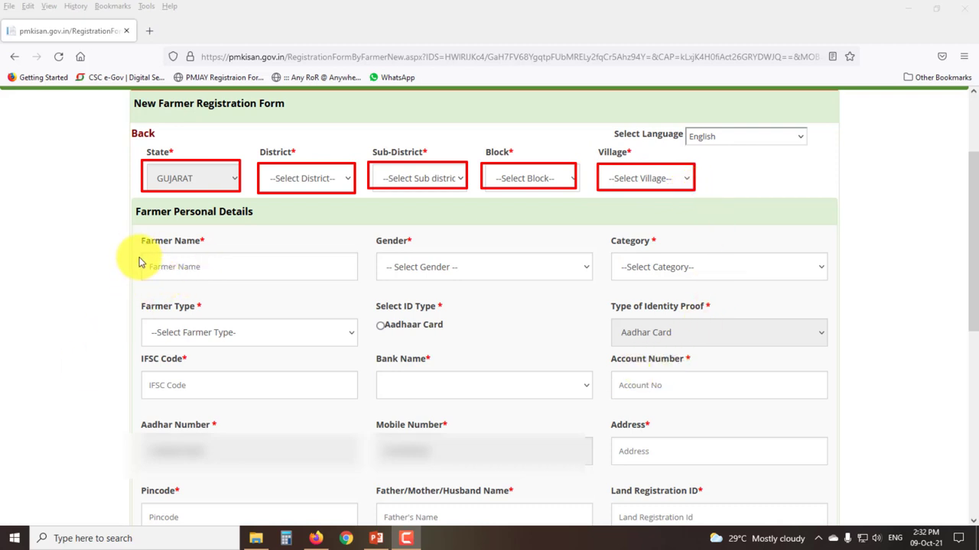
mouse_move(138, 253)
mouse_down()
mouse_move(136, 262)
mouse_move(365, 287)
mouse_up()
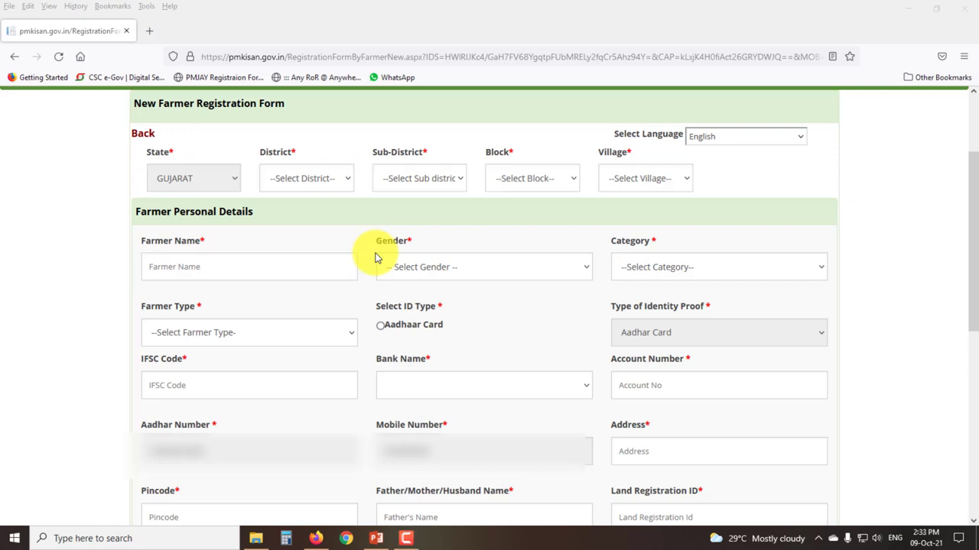
click(590, 271)
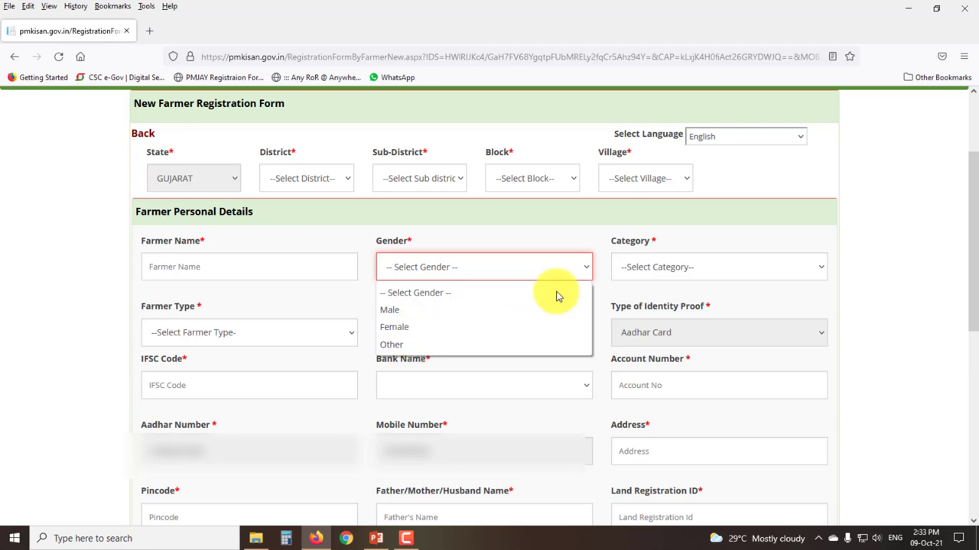
click(603, 267)
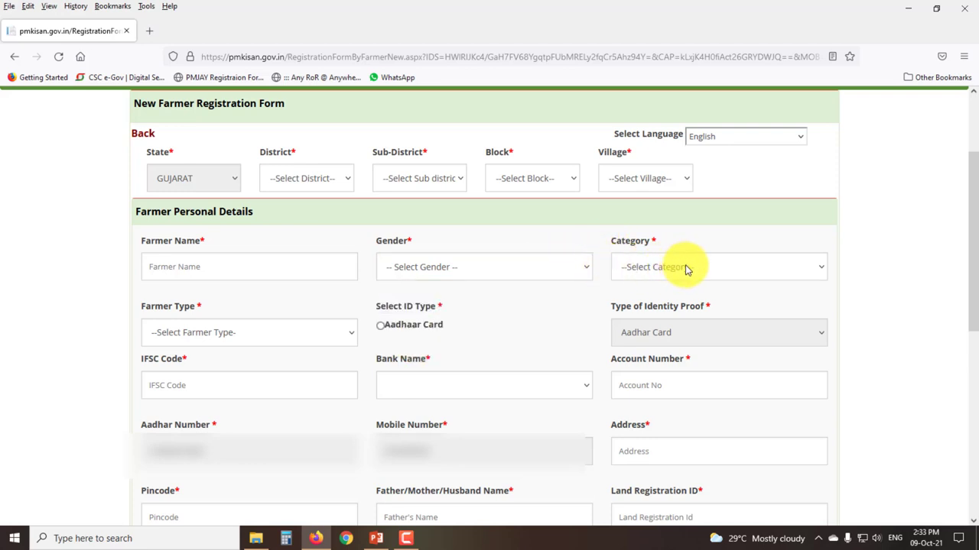
click(822, 267)
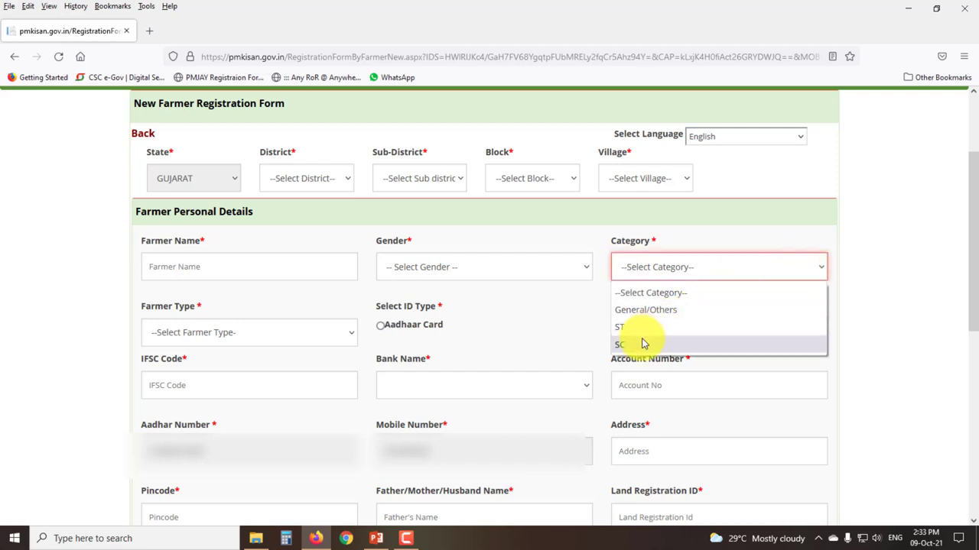
click(602, 273)
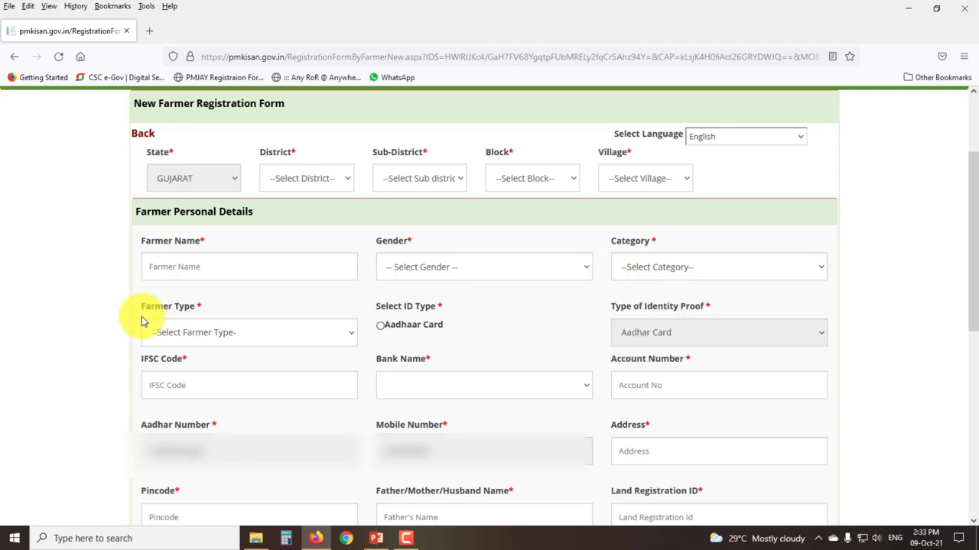
Step: View the Farmer Type choices without picking one, then select Aadhaar Card as ID type
click(351, 339)
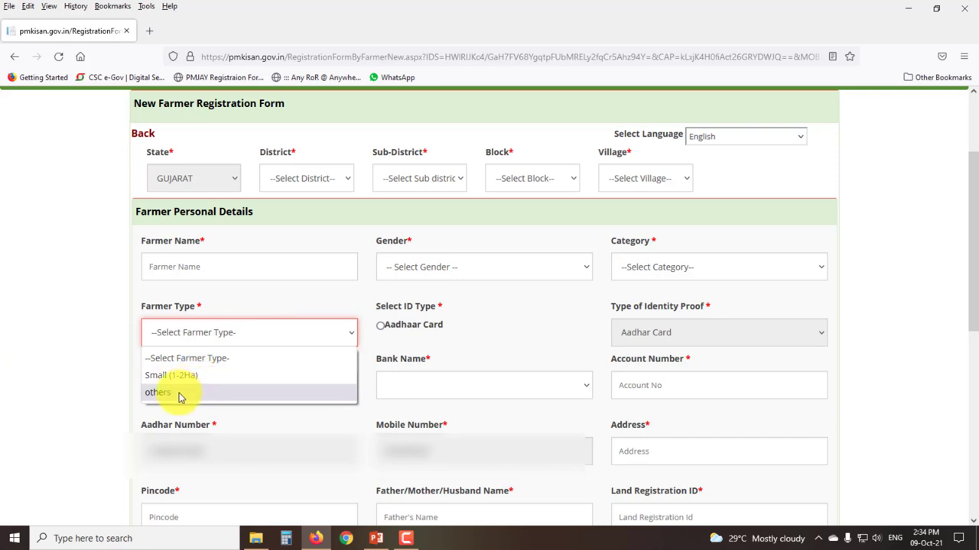
click(487, 330)
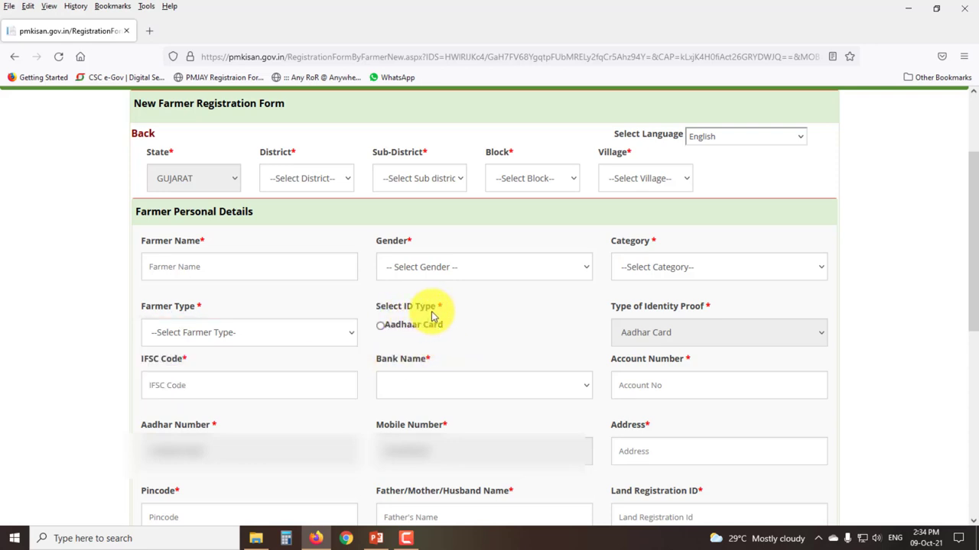
click(380, 327)
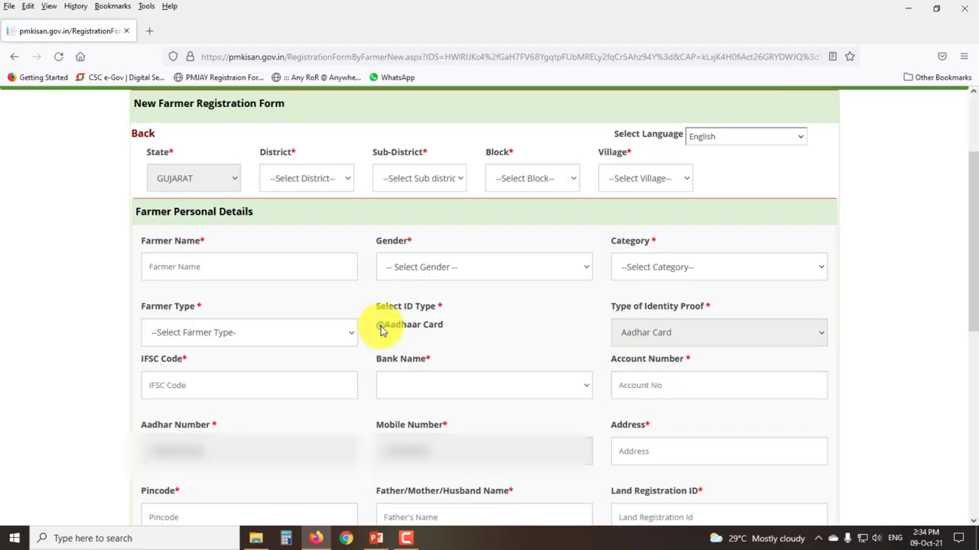
click(380, 327)
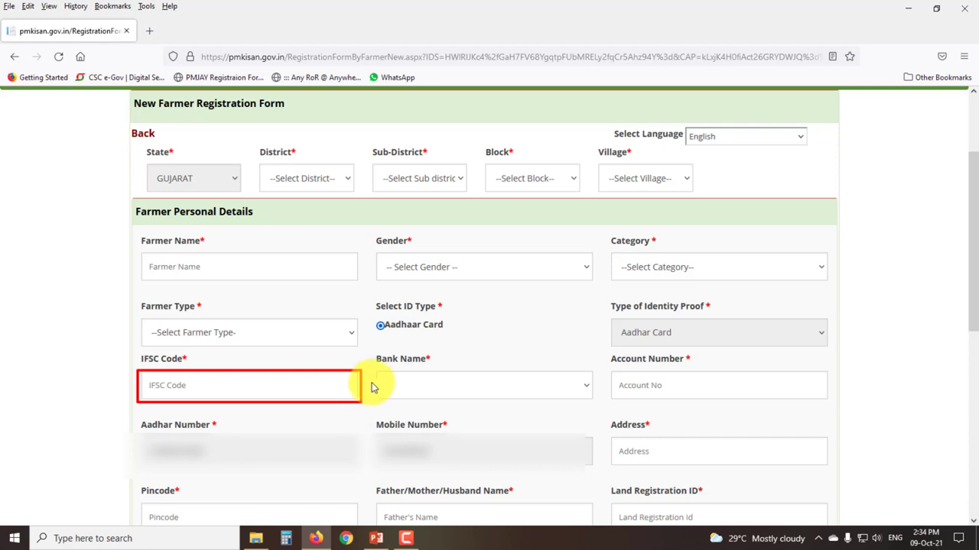
mouse_move(373, 370)
mouse_down()
mouse_move(406, 395)
mouse_move(593, 407)
mouse_up()
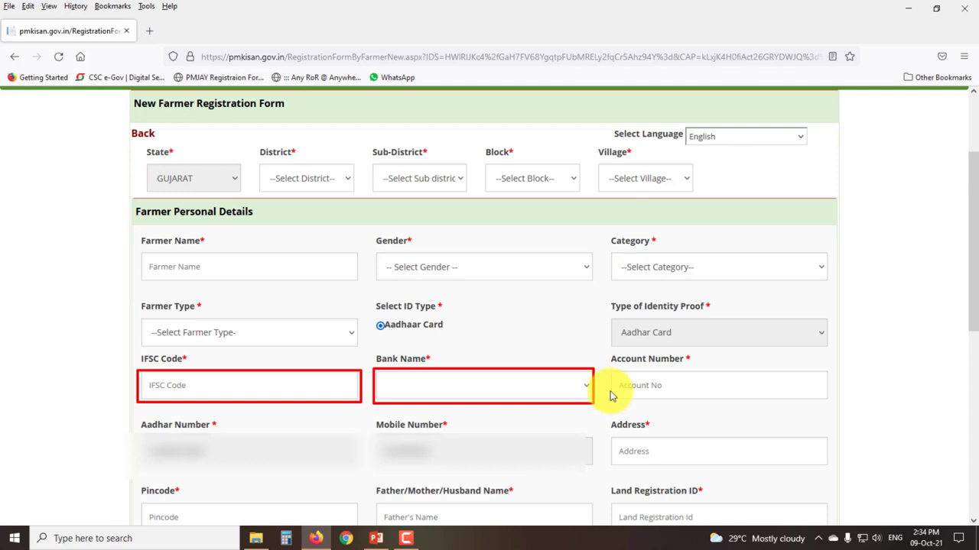
mouse_move(611, 376)
mouse_down()
mouse_move(651, 396)
mouse_move(832, 408)
mouse_up()
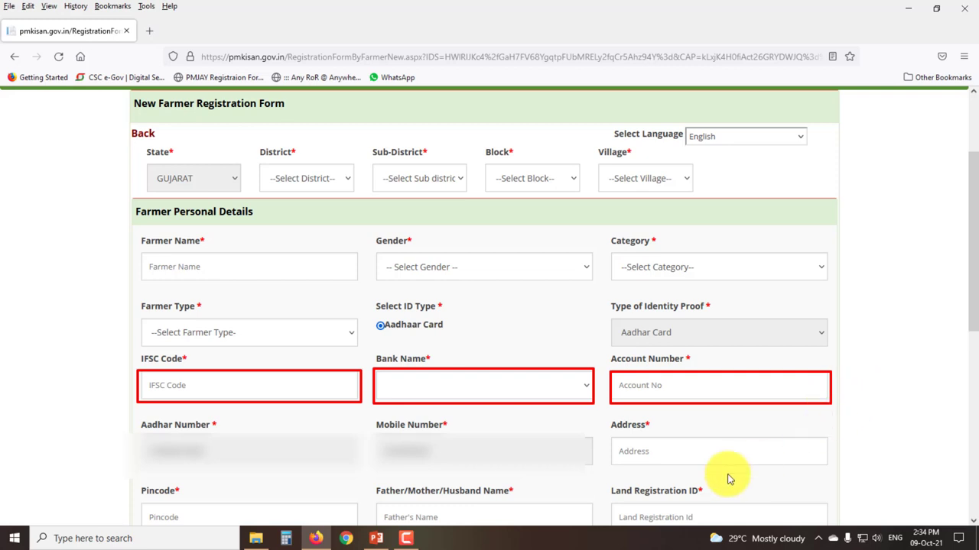
mouse_move(135, 433)
mouse_down()
mouse_move(183, 466)
mouse_move(366, 465)
mouse_up()
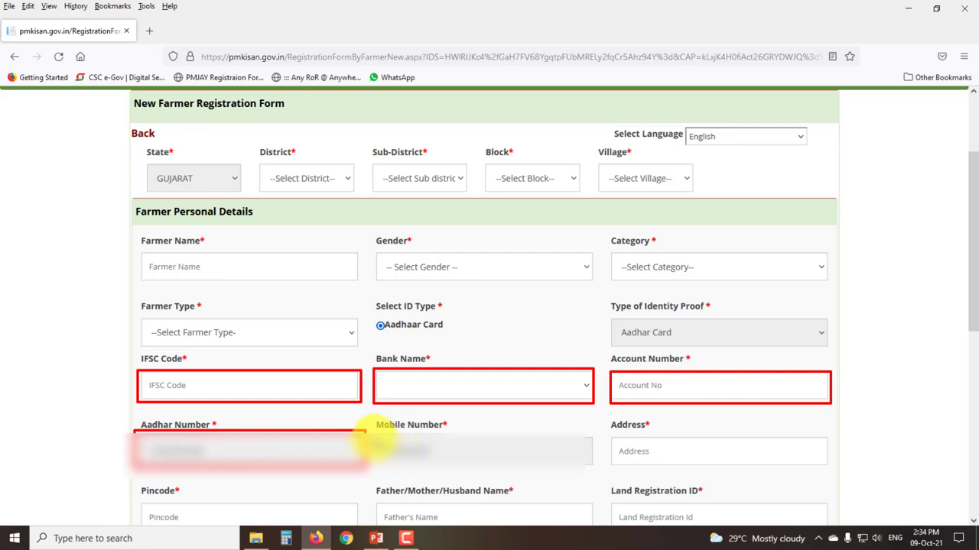
mouse_move(367, 434)
mouse_down()
mouse_move(459, 465)
mouse_move(595, 468)
mouse_up()
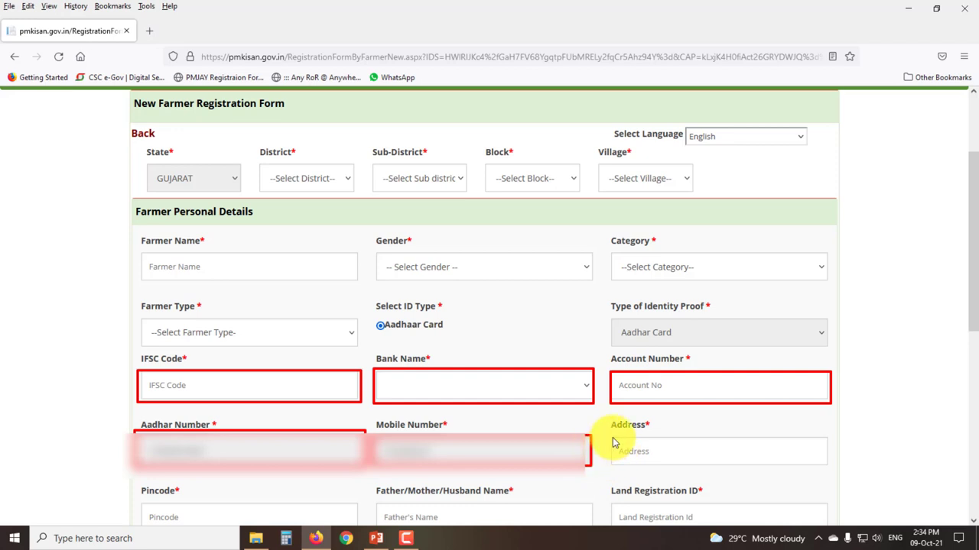
mouse_move(608, 437)
mouse_down()
mouse_move(748, 471)
mouse_move(826, 472)
mouse_up()
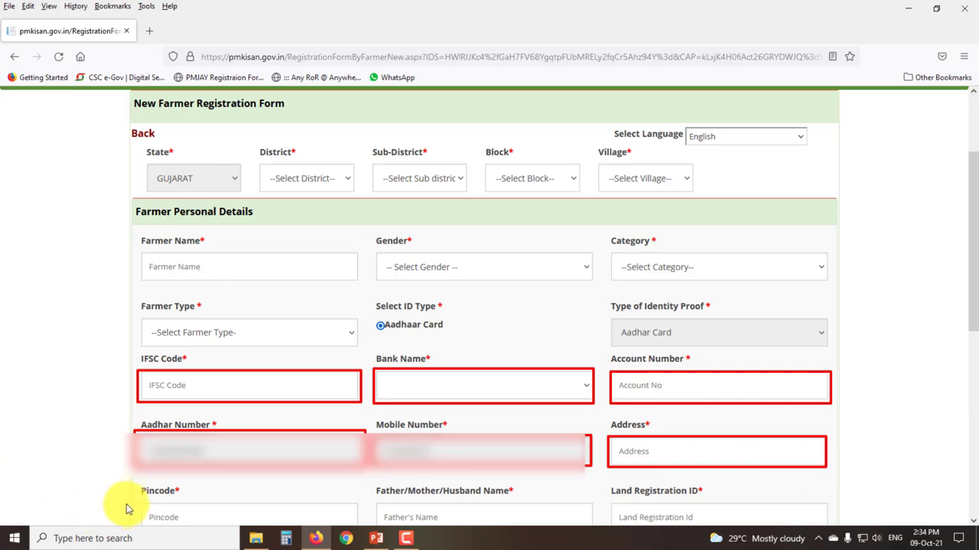
mouse_move(140, 506)
mouse_down()
mouse_move(192, 519)
mouse_move(587, 534)
mouse_up()
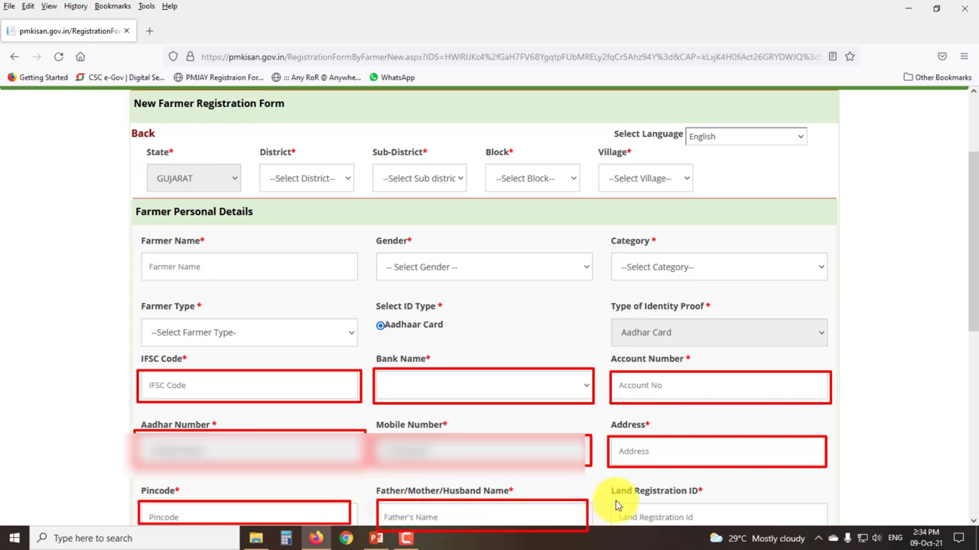
mouse_move(611, 503)
mouse_down()
mouse_move(634, 515)
mouse_move(833, 530)
mouse_up()
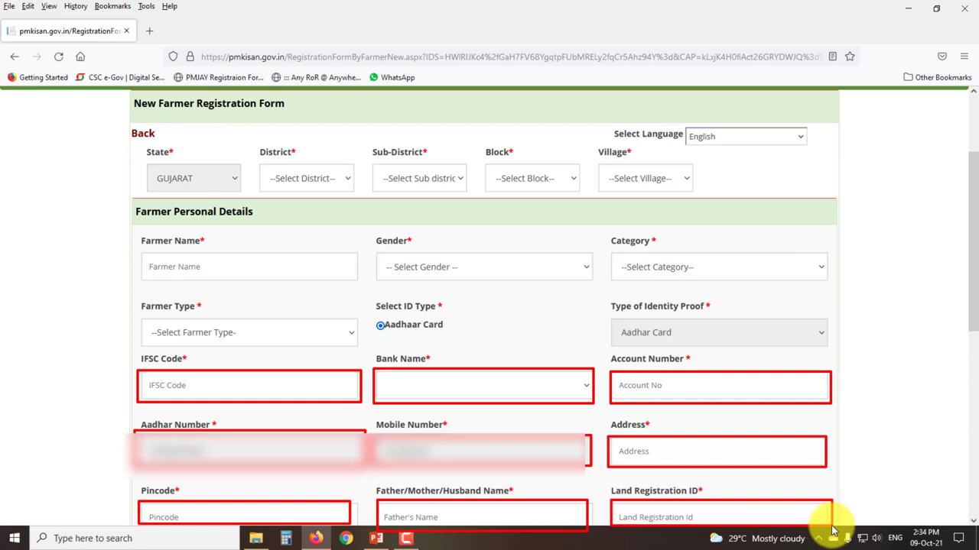
click(833, 533)
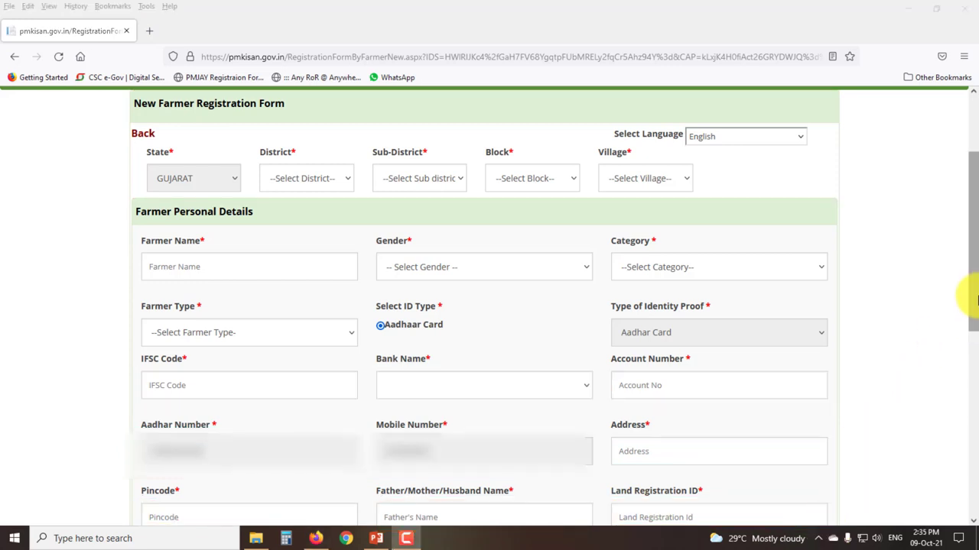
Step: Point out Date of Birth, Aadhaar consent and Single/Joint ownership, then start a new land record
scroll(971, 295, down, 5)
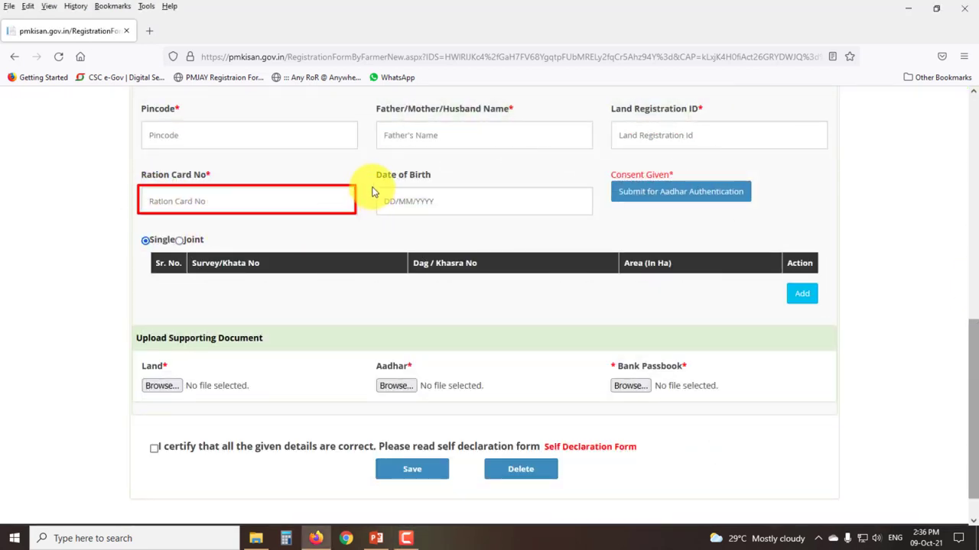
drag(450, 213, 591, 221)
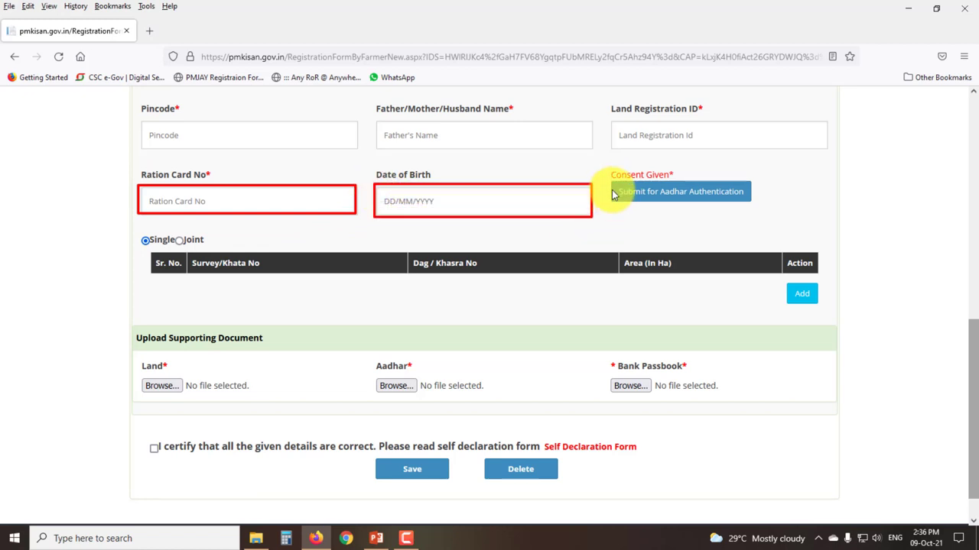
mouse_move(608, 180)
mouse_down()
mouse_move(743, 191)
mouse_move(753, 208)
mouse_up()
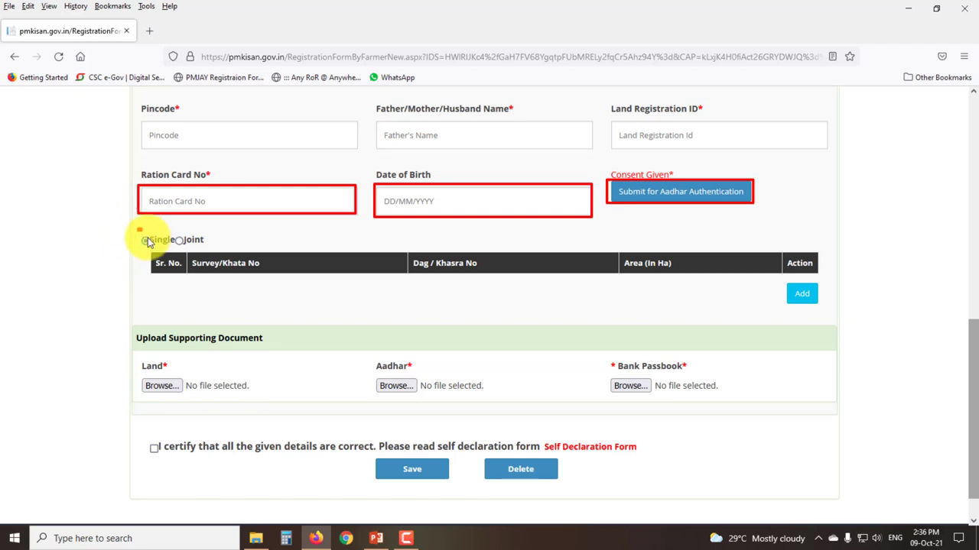
drag(138, 230, 162, 247)
drag(174, 228, 213, 249)
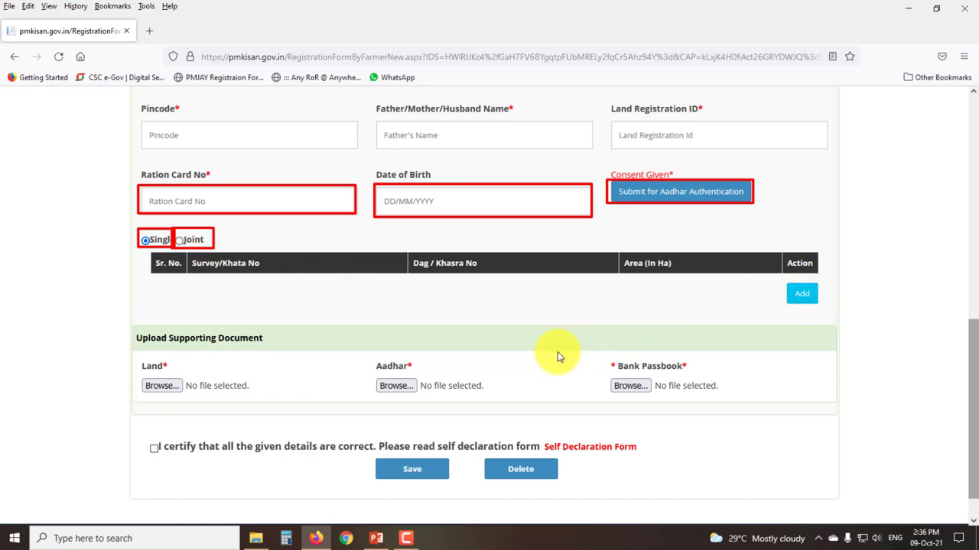
click(803, 298)
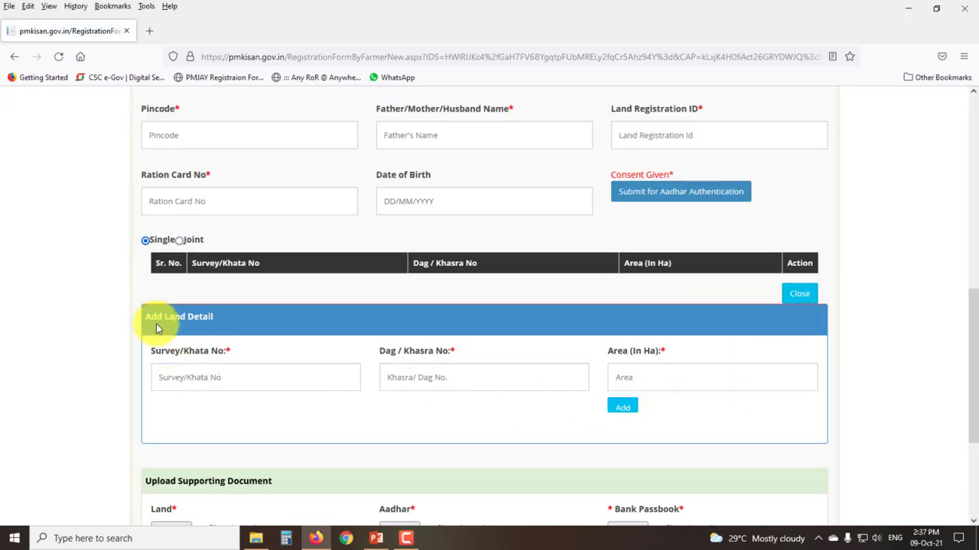
Step: Highlight the Add Land Detail panel's Survey/Khata No, Dag/Khasra No, Area (In Ha) fields and Add button
mouse_move(137, 302)
mouse_down()
mouse_move(153, 321)
mouse_move(229, 331)
mouse_up()
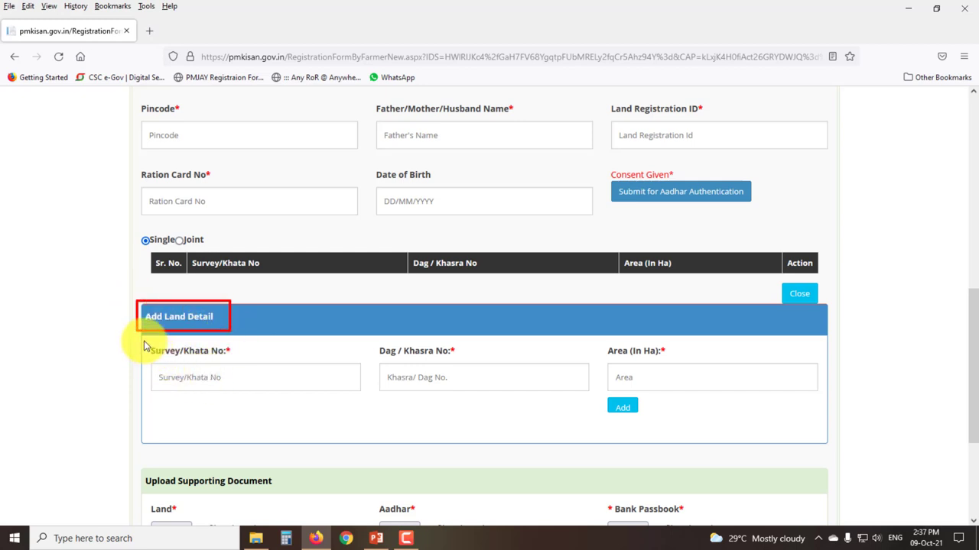
drag(144, 344, 238, 360)
mouse_move(150, 364)
mouse_down()
mouse_move(174, 385)
mouse_move(364, 396)
mouse_up()
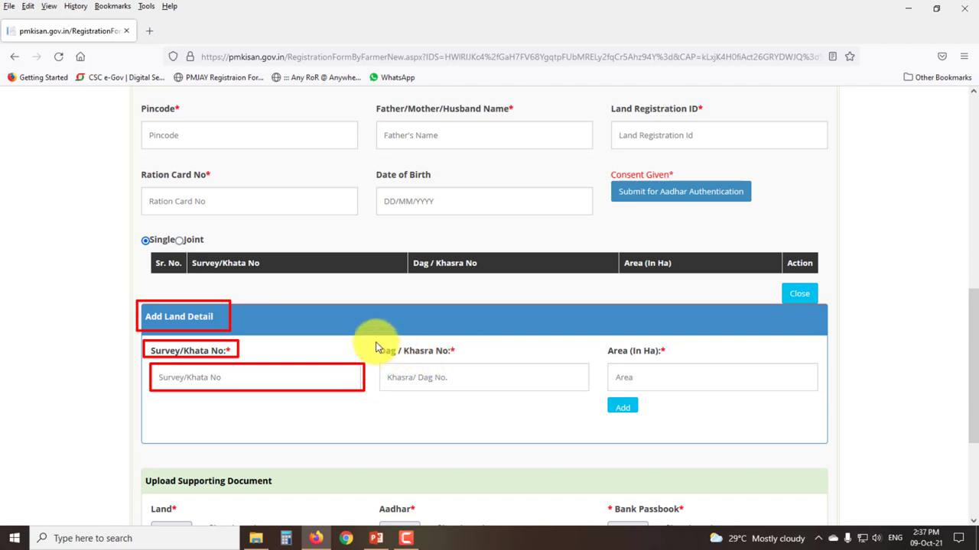
drag(375, 343, 486, 359)
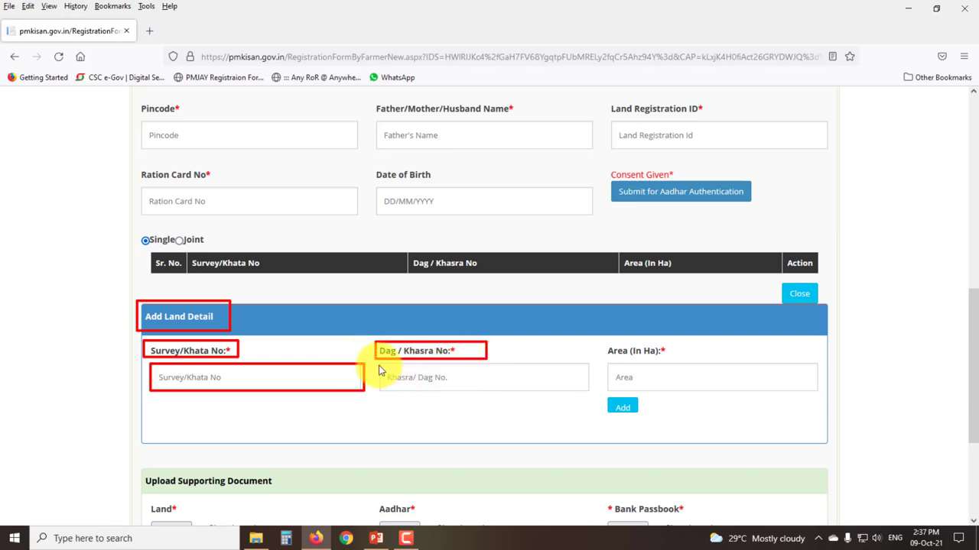
mouse_move(377, 365)
mouse_down()
mouse_move(497, 391)
mouse_move(582, 389)
mouse_up()
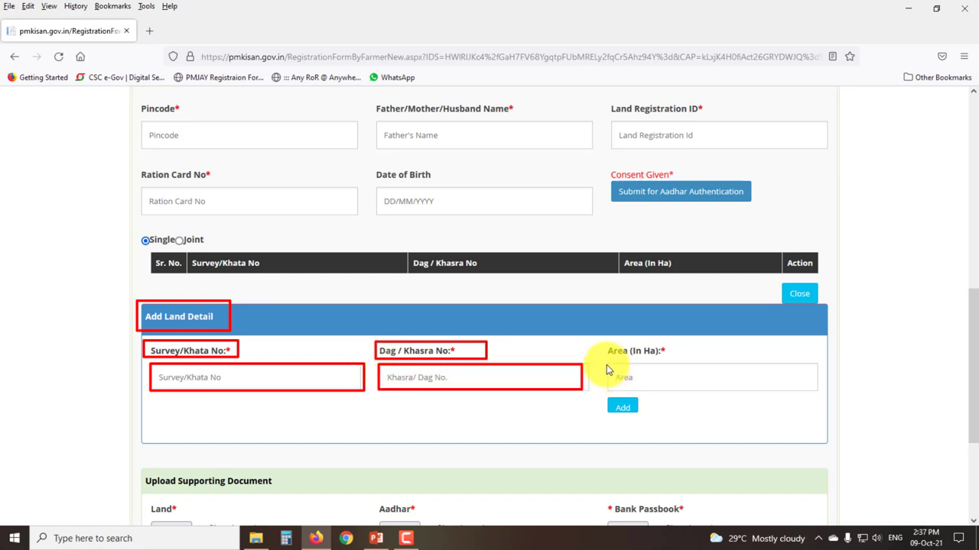
mouse_move(607, 365)
mouse_down()
mouse_move(716, 393)
mouse_move(816, 393)
mouse_up()
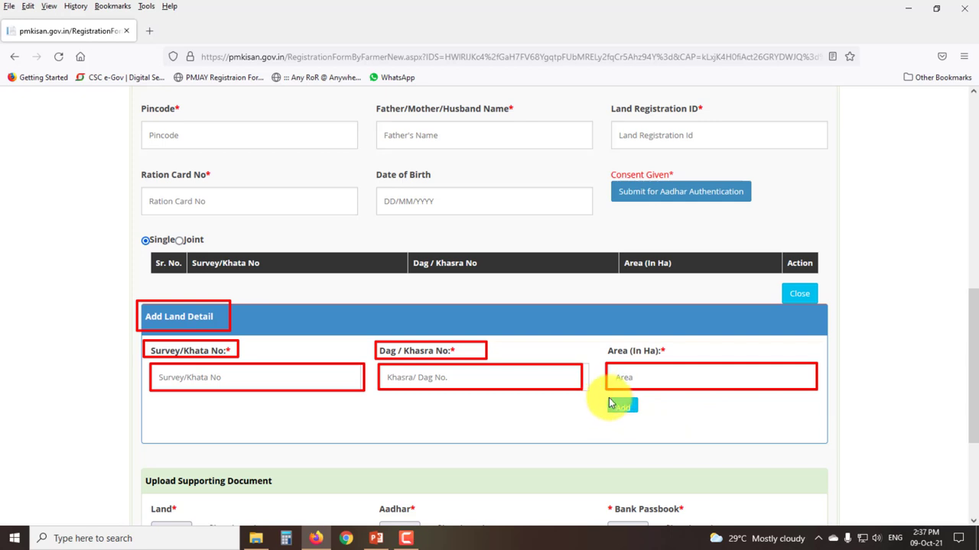
drag(605, 396, 640, 413)
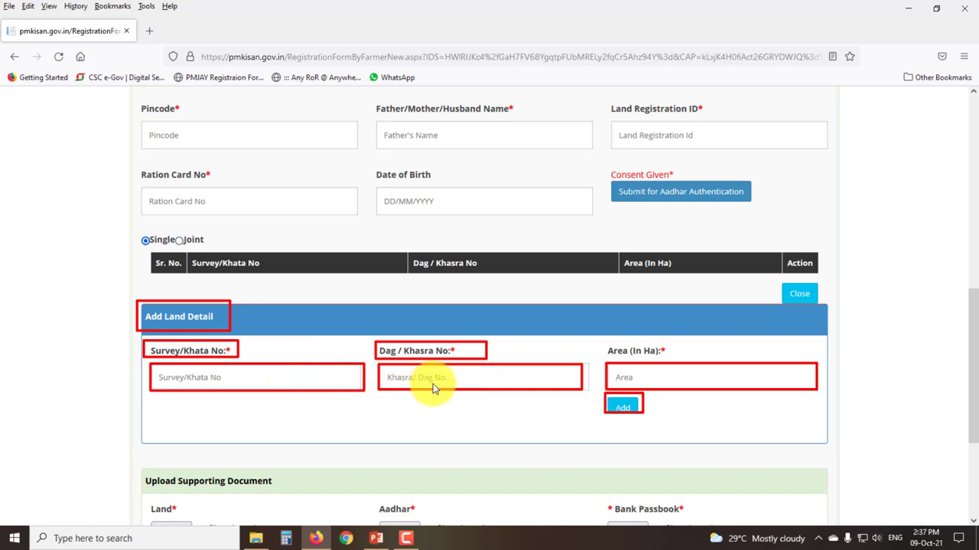
scroll(433, 384, down, 3)
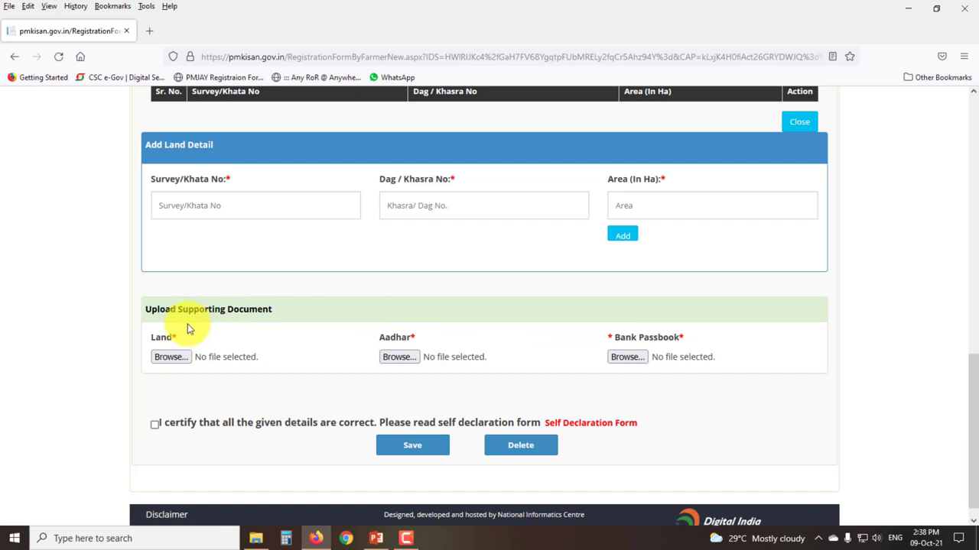
mouse_move(140, 295)
mouse_down()
mouse_move(261, 331)
mouse_move(293, 322)
mouse_up()
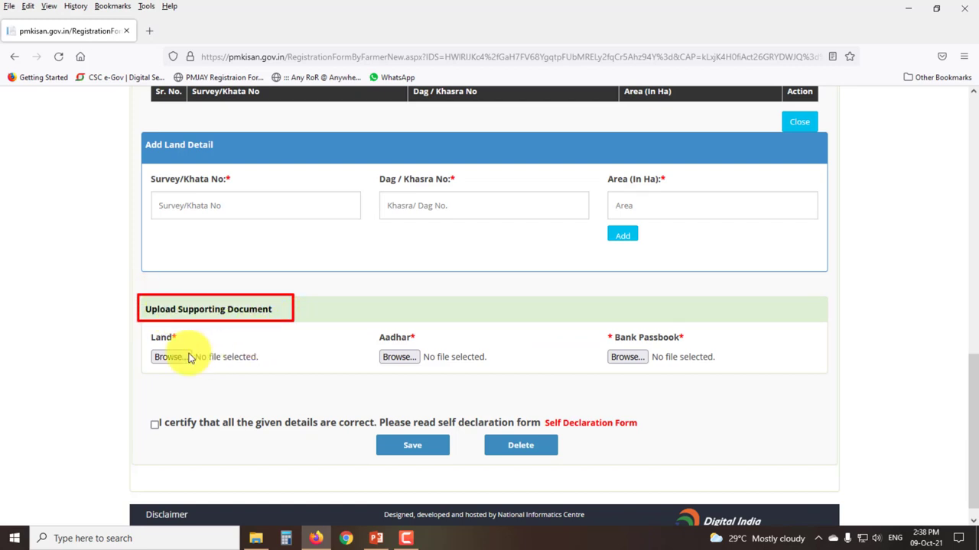
mouse_move(144, 328)
mouse_down()
mouse_move(149, 350)
mouse_move(292, 372)
mouse_up()
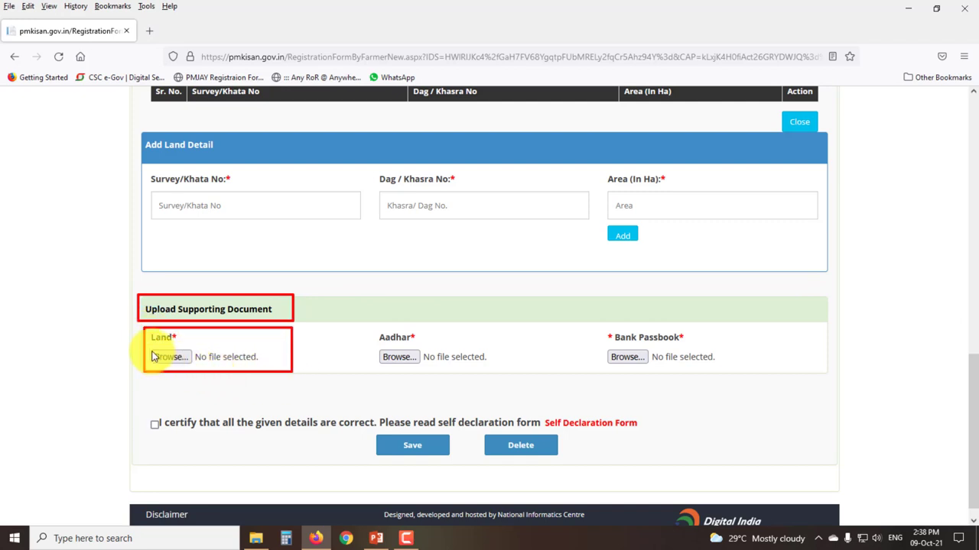
drag(150, 351, 191, 367)
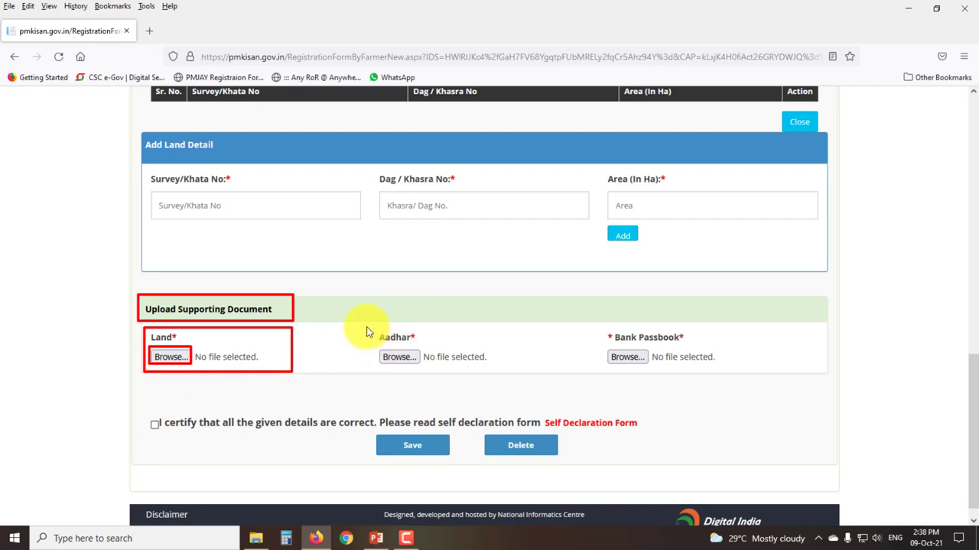
drag(365, 327, 425, 347)
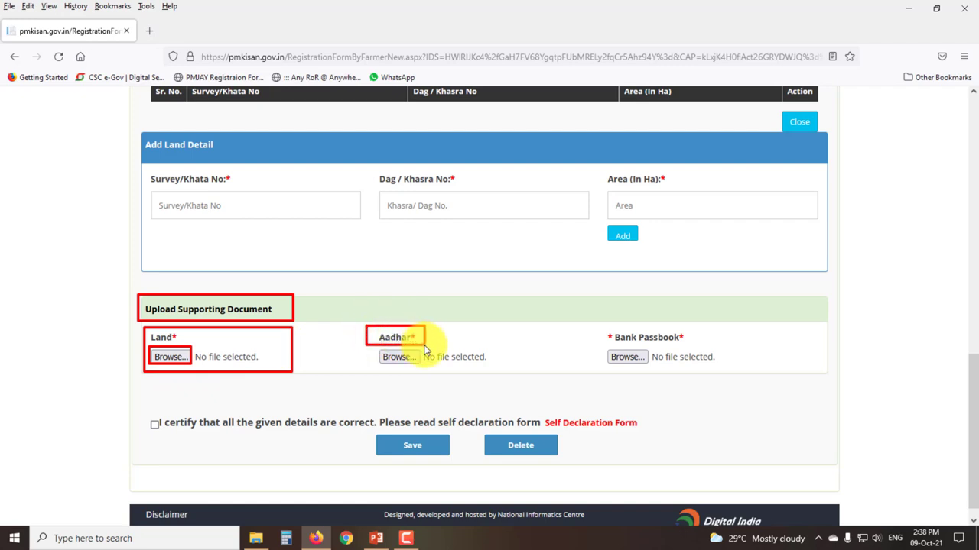
mouse_move(361, 343)
mouse_down()
mouse_move(413, 368)
mouse_move(469, 374)
mouse_up()
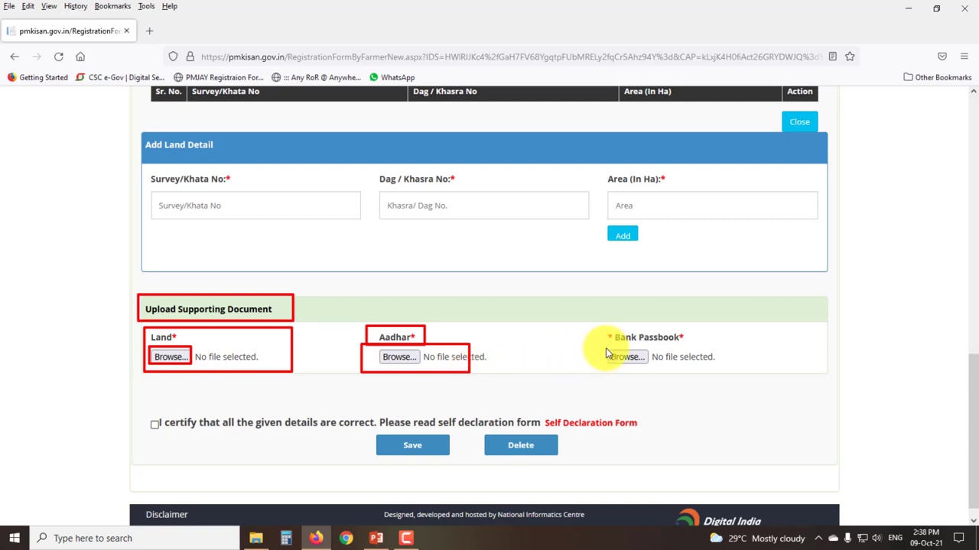
drag(597, 324, 697, 346)
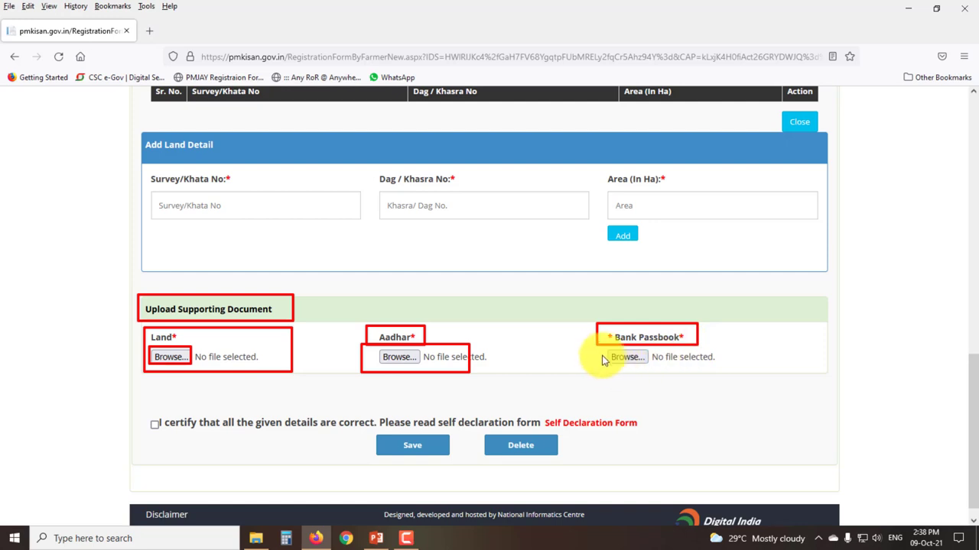
mouse_move(592, 348)
mouse_down()
mouse_move(611, 365)
mouse_move(723, 369)
mouse_up()
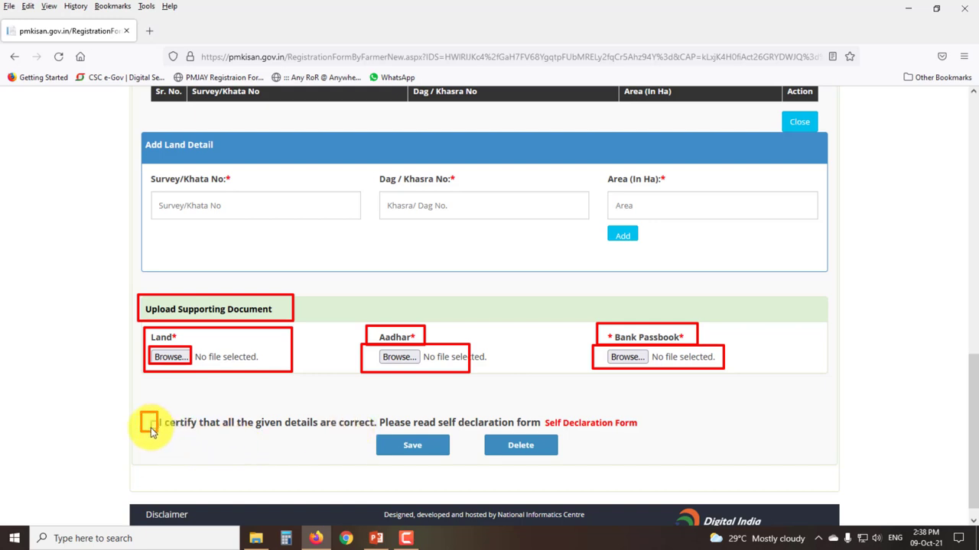
drag(367, 433, 461, 464)
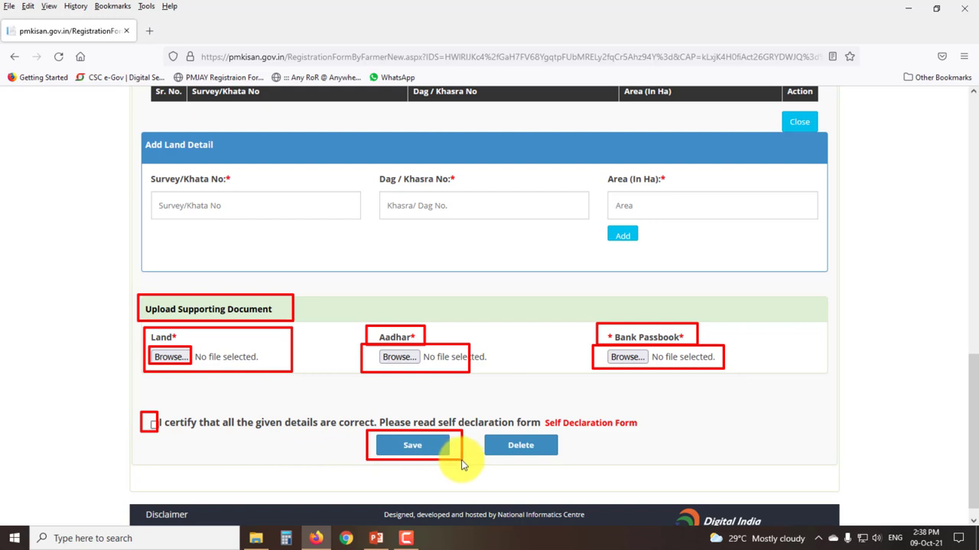